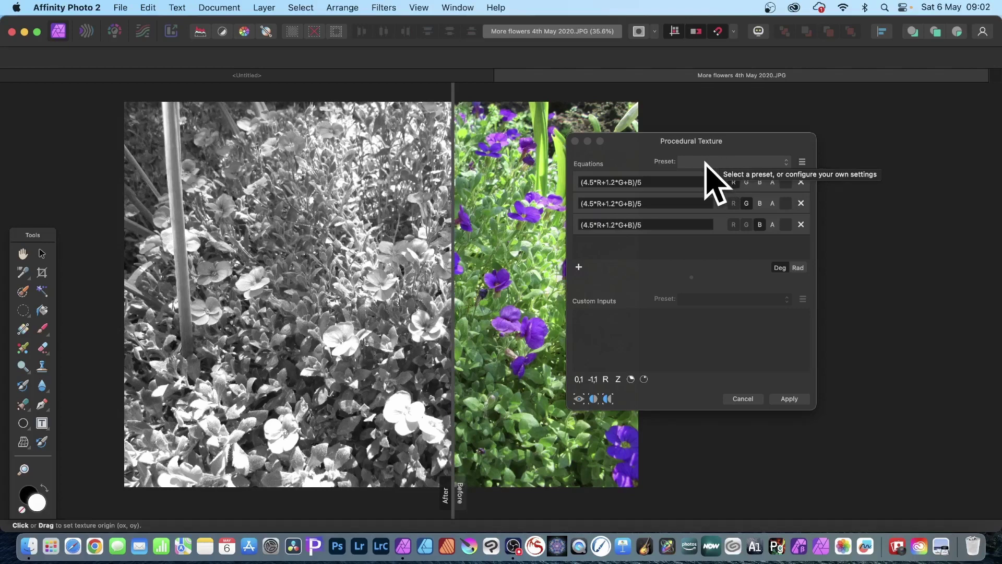
# - Try 8.5 instead of 4.5 in the three channel equations, then cancel the Procedural Texture filter
pyautogui.click(649, 182)
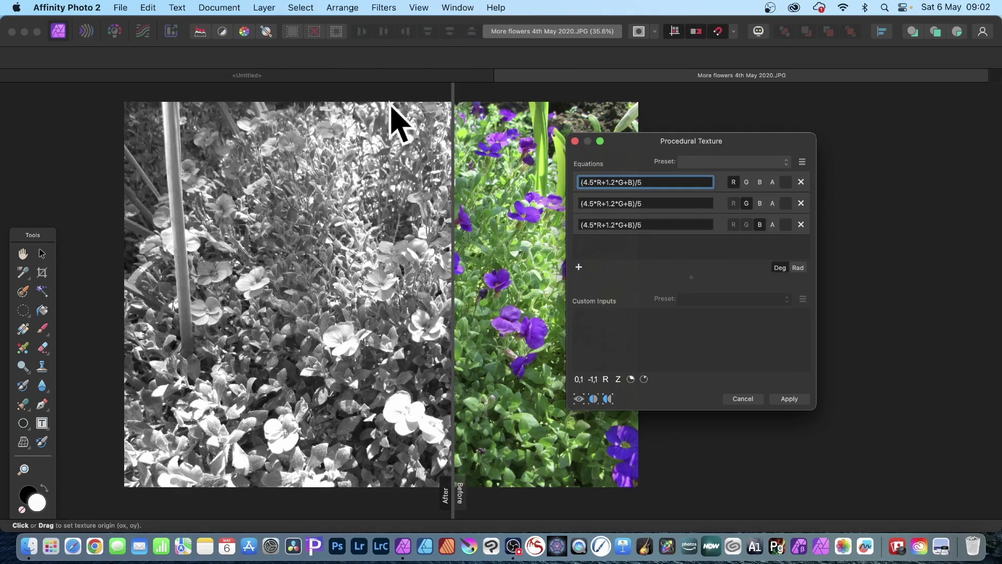
pyautogui.click(585, 182)
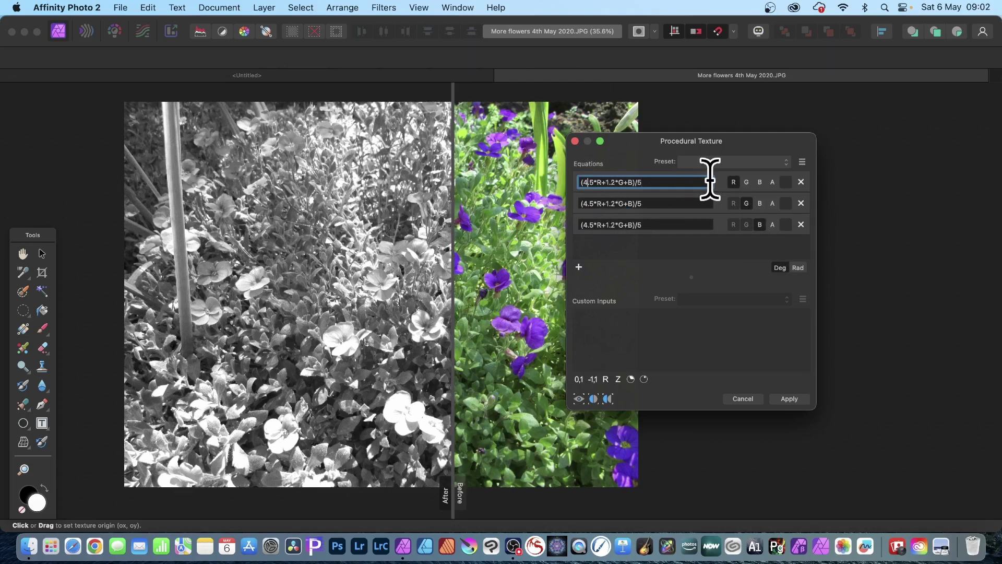
pyautogui.press('BackSpace')
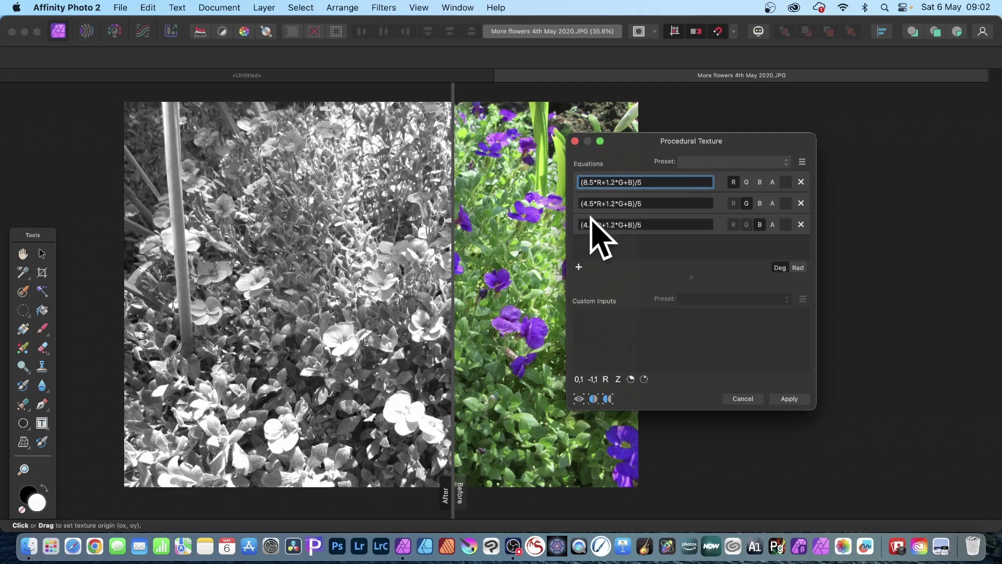
pyautogui.click(588, 204)
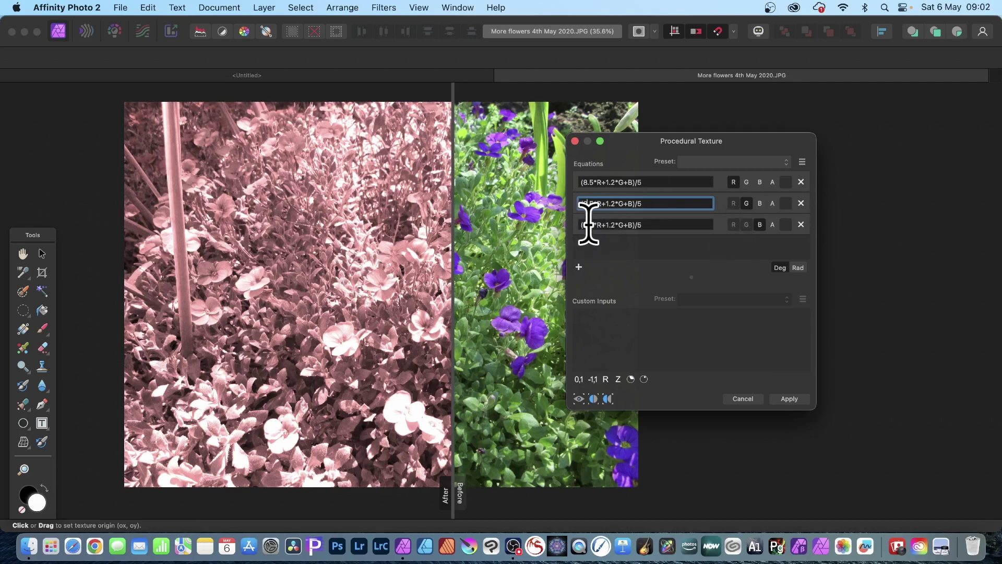
pyautogui.click(591, 223)
pyautogui.press('BackSpace')
pyautogui.press('BackSpace')
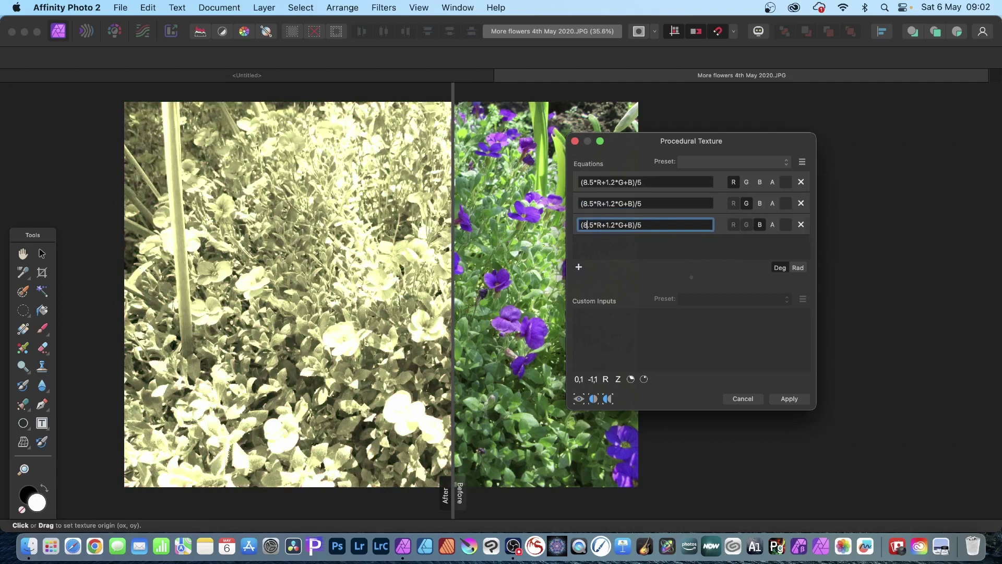
pyautogui.write('8.')
pyautogui.press('Return')
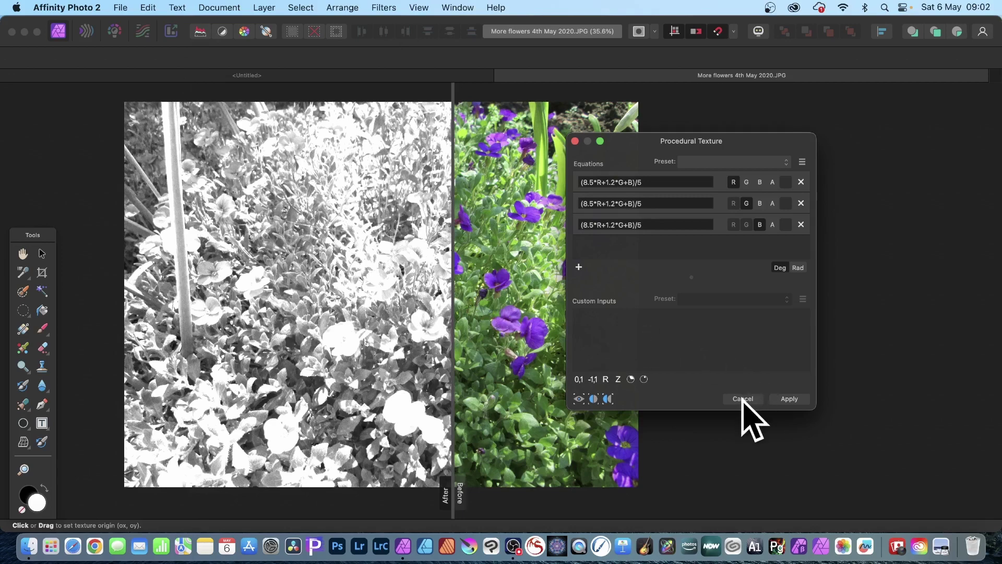
pyautogui.click(743, 399)
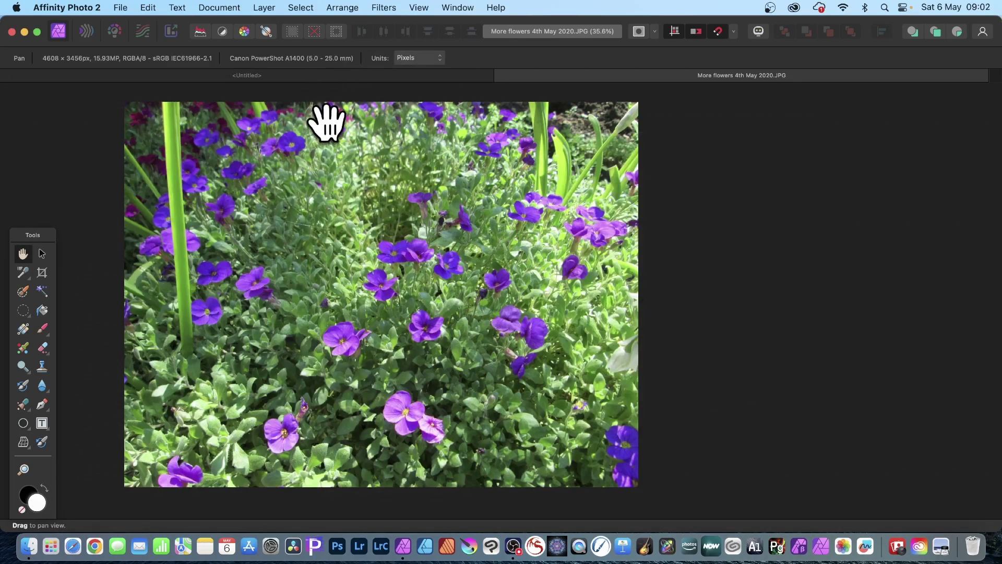
# - Open Filters > Colours > Procedural Texture and drag its dialog over the photo
pyautogui.click(382, 7)
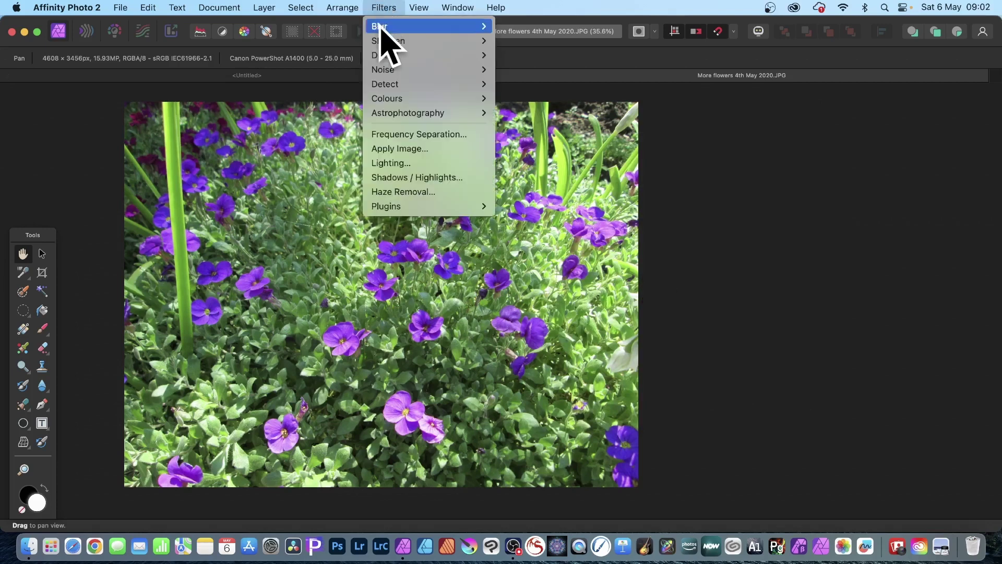
pyautogui.moveTo(388, 99)
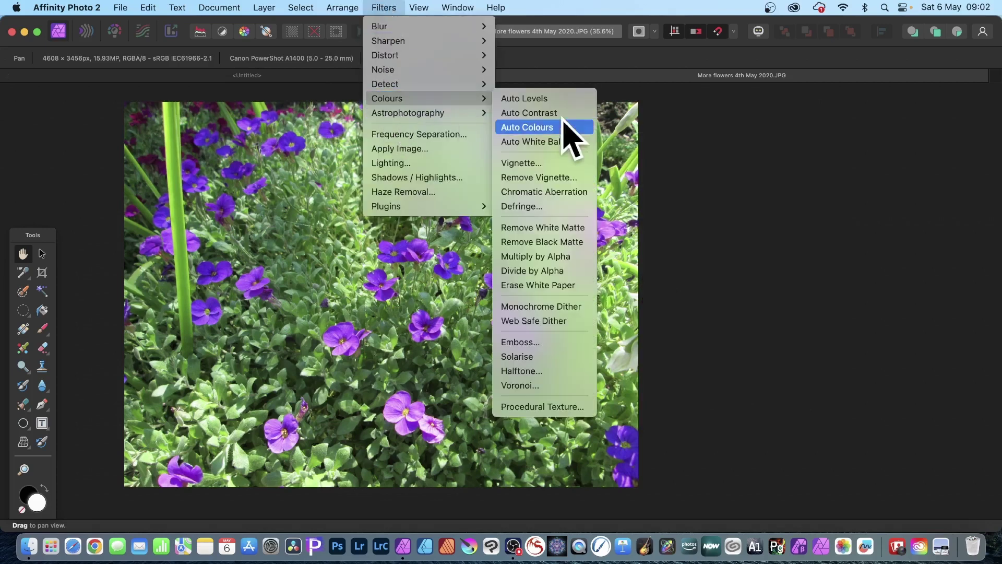
pyautogui.click(540, 407)
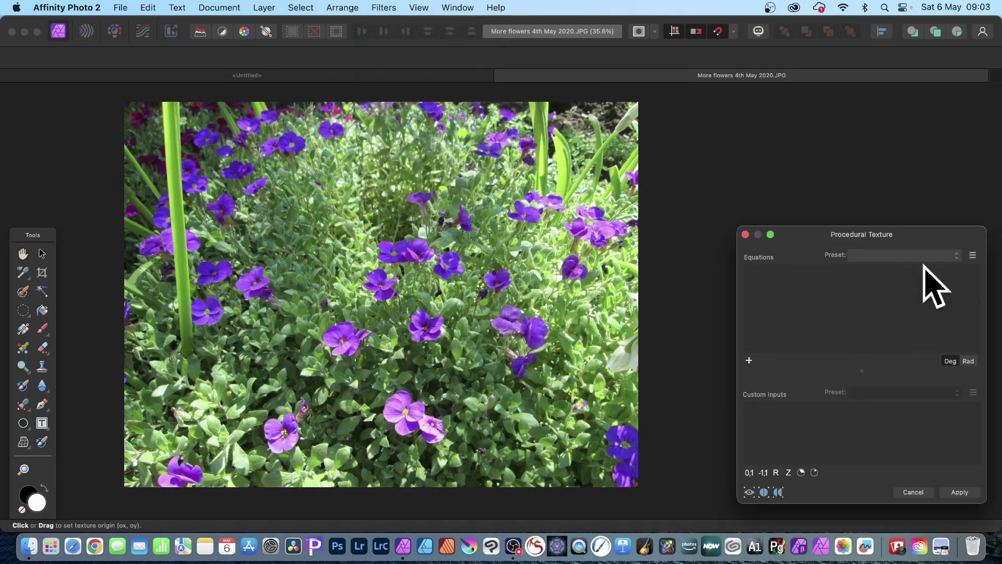
pyautogui.moveTo(861, 228); pyautogui.dragTo(424, 125)
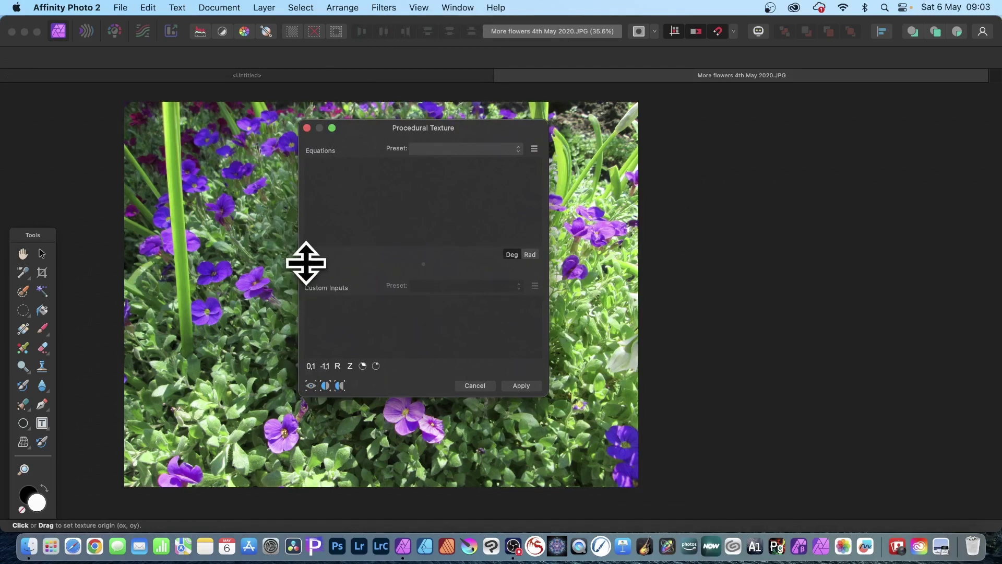
# - Add three equation rows for the red, green and blue channels, each set to 0
pyautogui.click(311, 254)
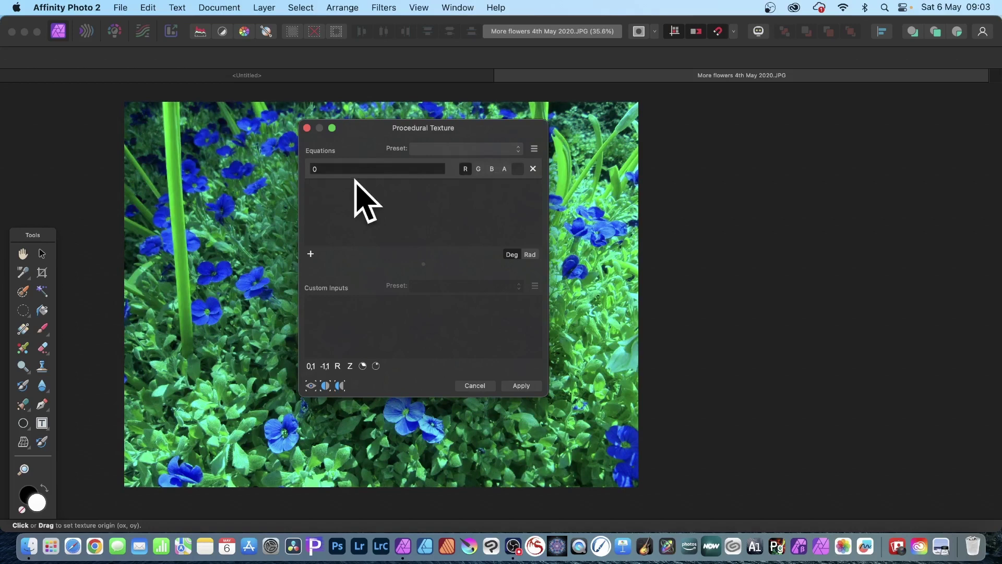
pyautogui.click(311, 254)
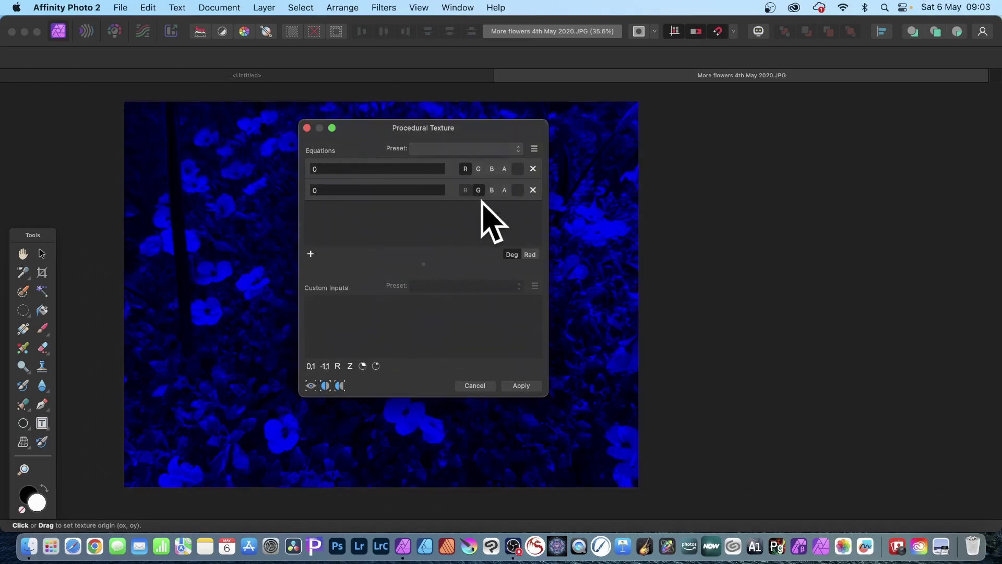
pyautogui.click(310, 254)
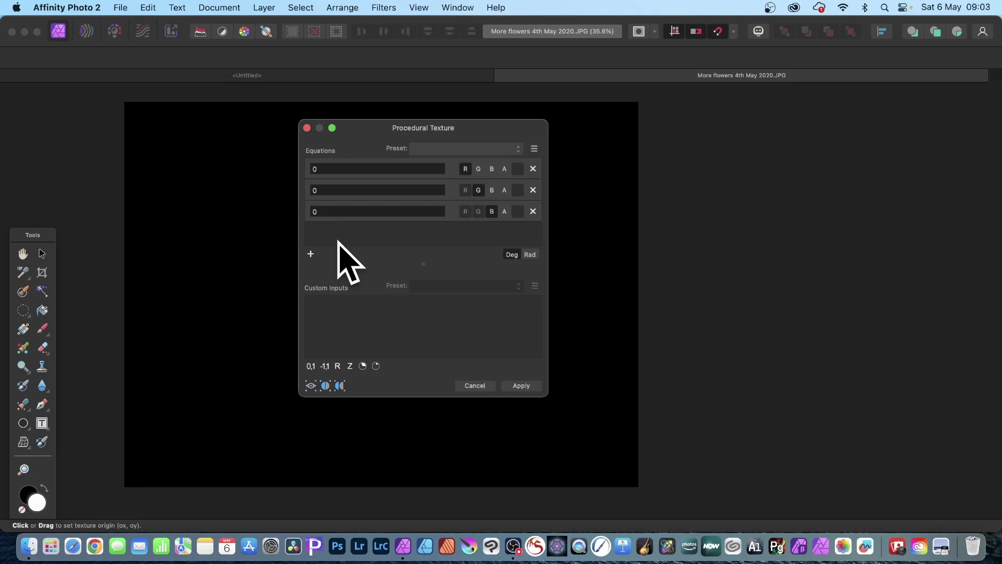
# - Replace the red equation's 0 with (R+G+B)/3 and move the dialog up and right
pyautogui.click(318, 168)
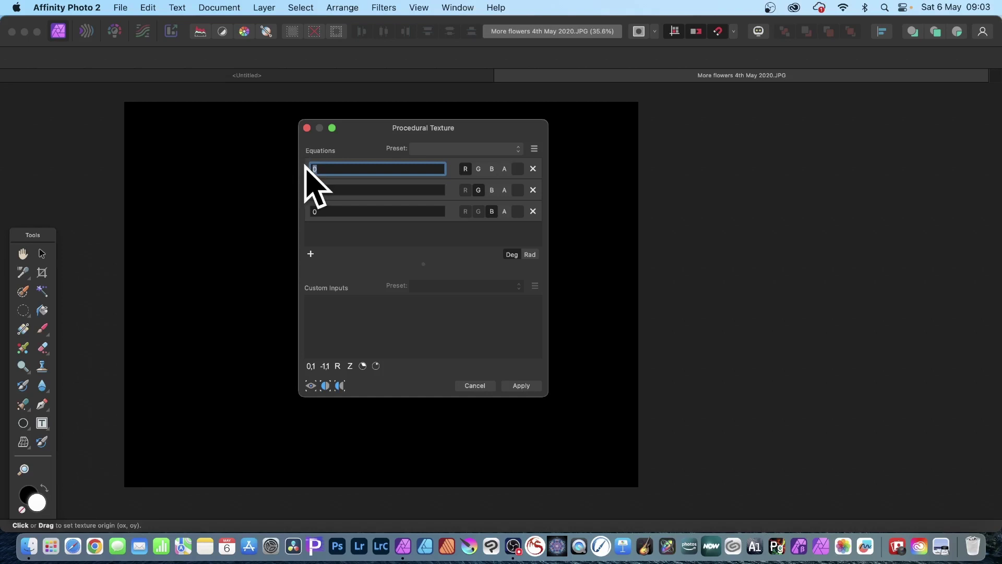
pyautogui.write('(R+G+B)/3')
pyautogui.press('Return')
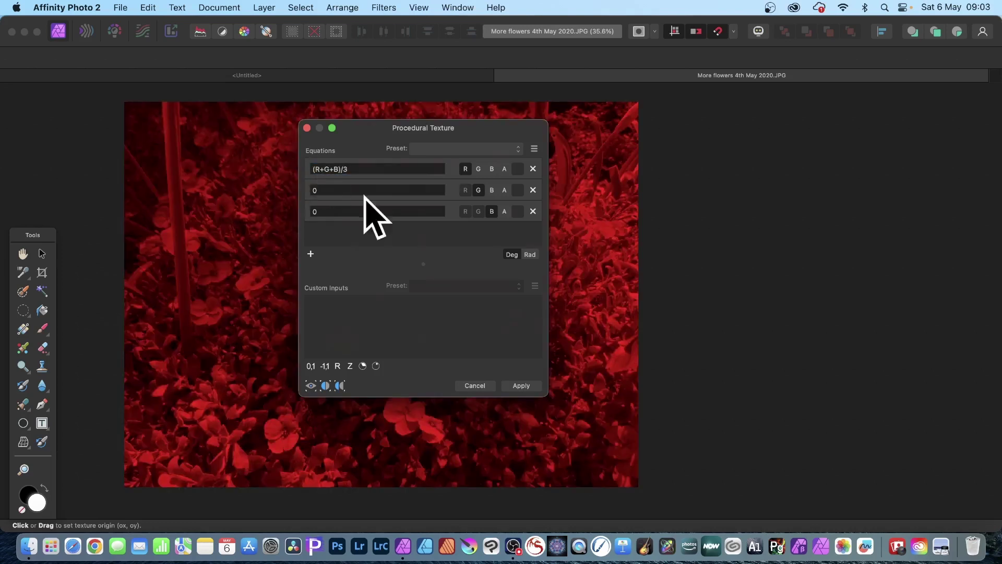
pyautogui.moveTo(417, 128); pyautogui.dragTo(440, 98)
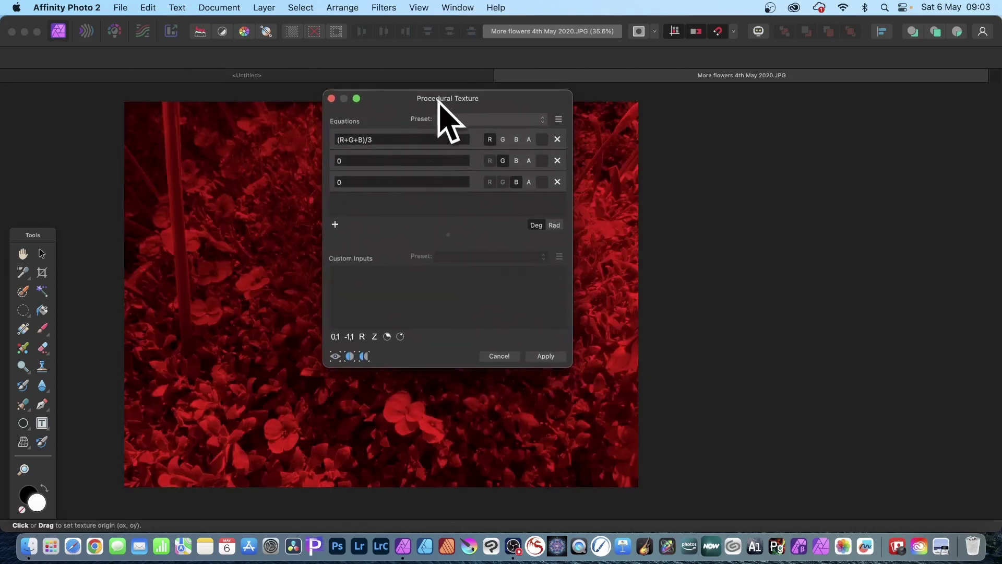
# - Turn on the before/after split view and reposition the dialog and divider
pyautogui.click(350, 356)
pyautogui.moveTo(452, 98); pyautogui.dragTo(637, 112)
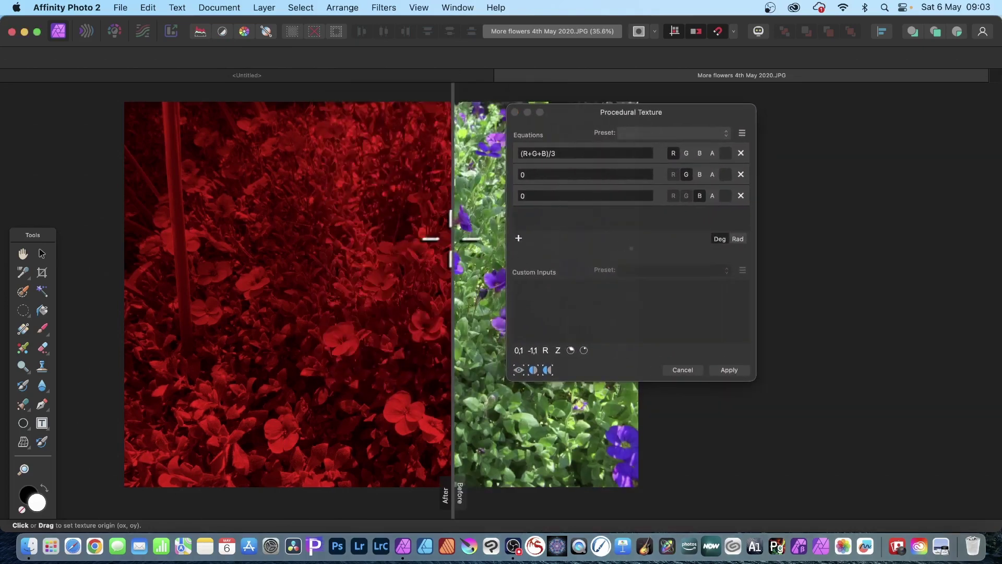
pyautogui.moveTo(452, 485); pyautogui.dragTo(414, 496)
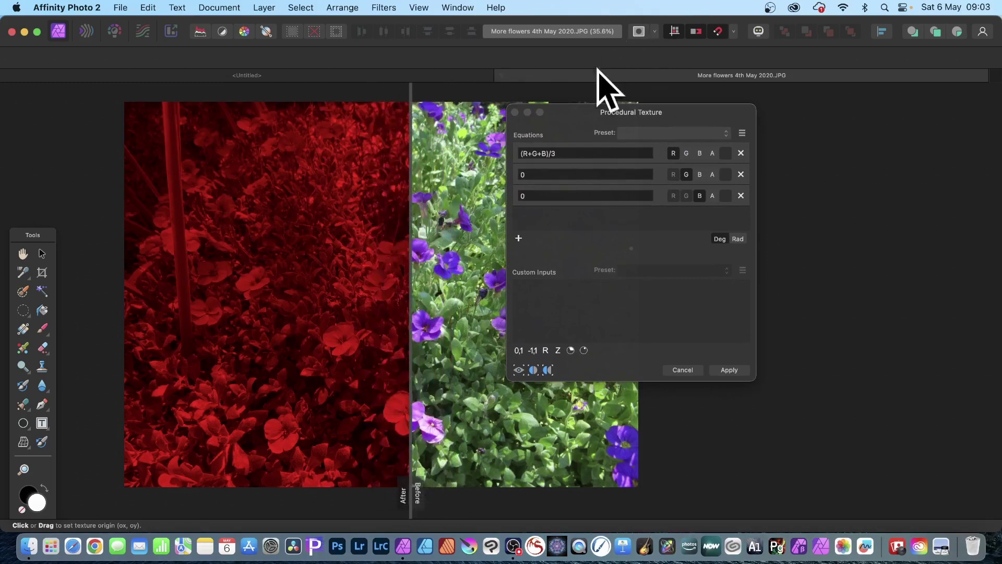
pyautogui.moveTo(593, 111); pyautogui.dragTo(603, 110)
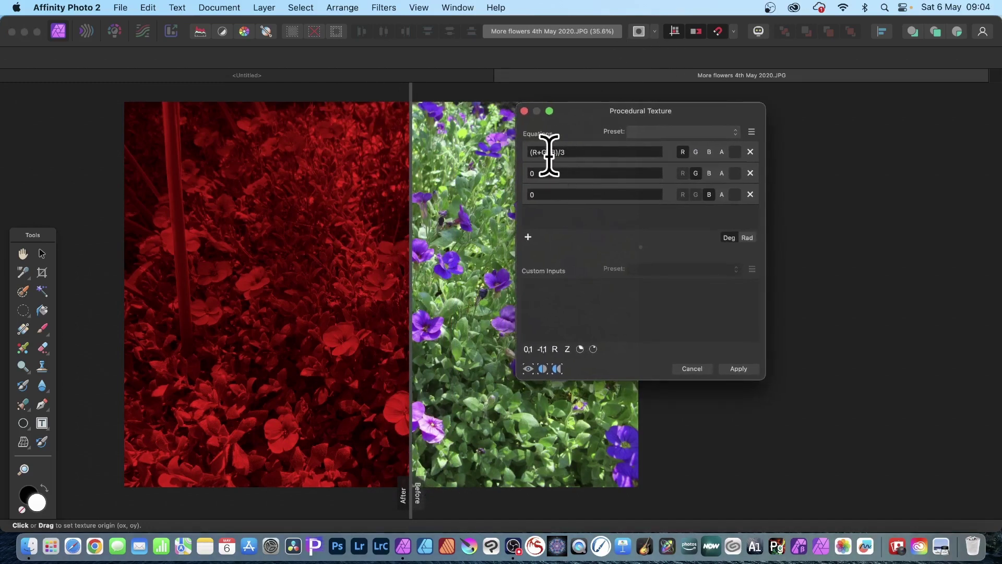
# - Copy (R+G+B)/3 into the green and blue equations for a greyscale preview
pyautogui.click(568, 152)
pyautogui.press('super+a')
pyautogui.press('super+c')
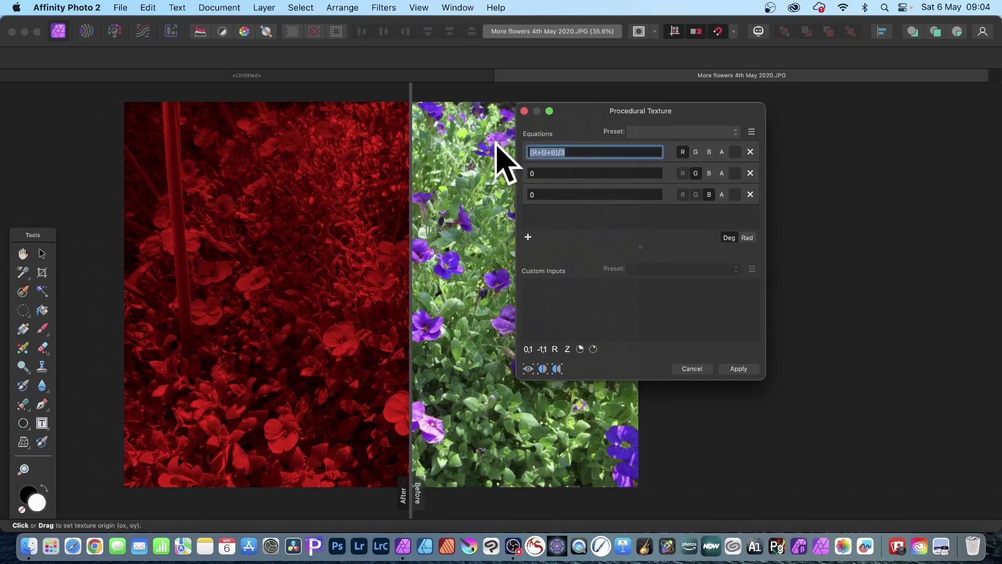
pyautogui.press('Tab')
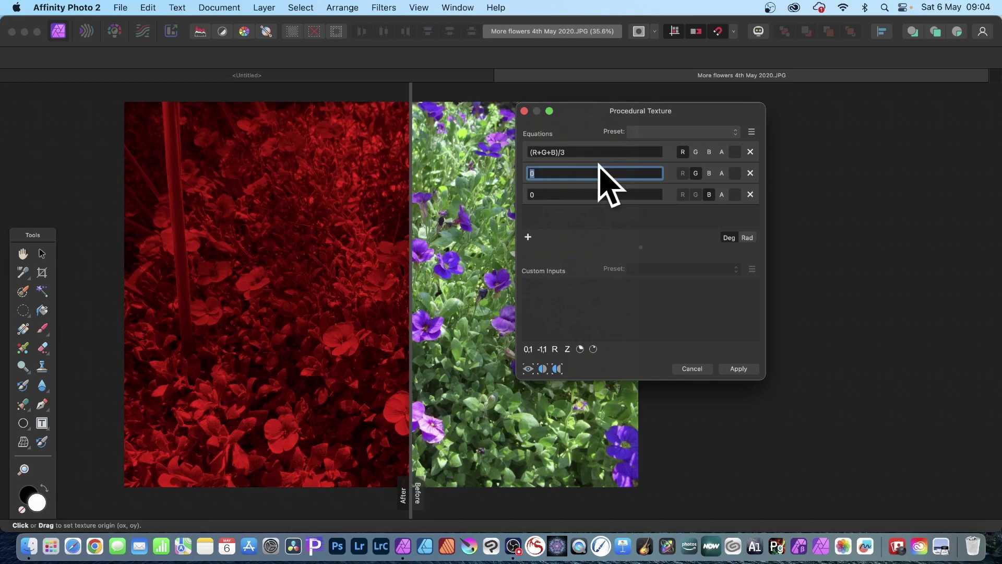
pyautogui.press('super+v')
pyautogui.click(534, 195)
pyautogui.press('super+v')
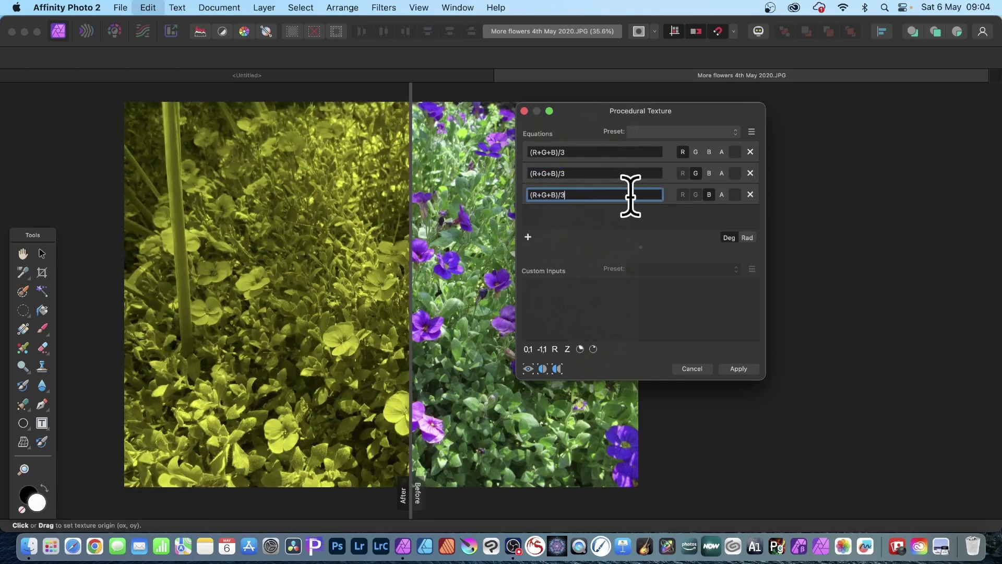
pyautogui.press('Return')
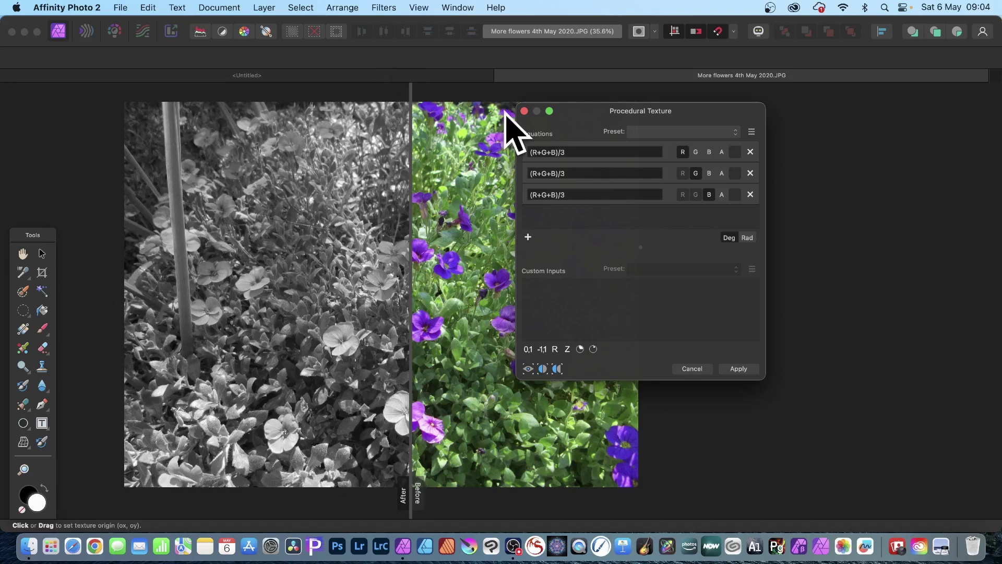
# - Weight red by 2.5 in all three equations, making each (2.5*R+G+B)/3
pyautogui.click(533, 152)
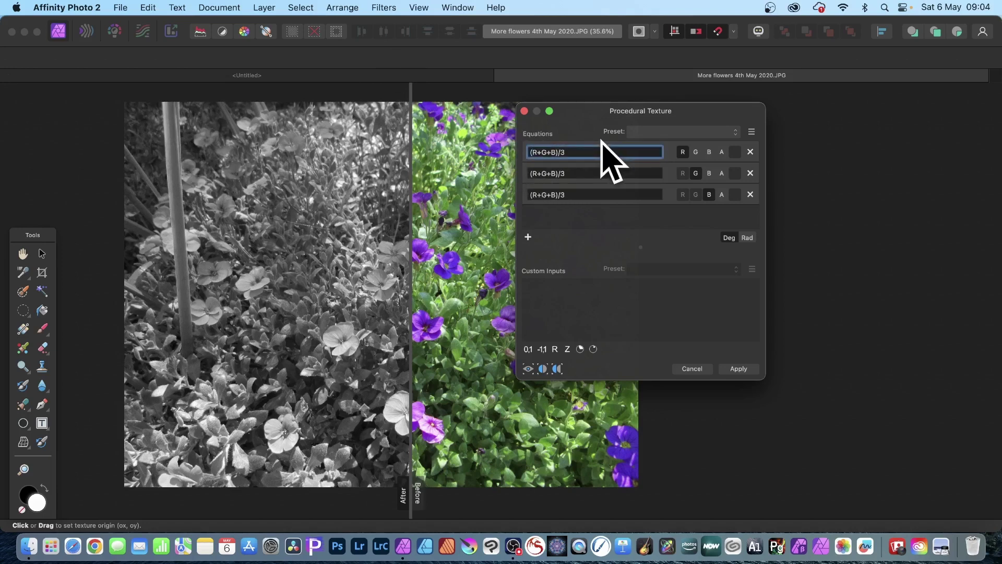
pyautogui.write('2.5*')
pyautogui.press('Return')
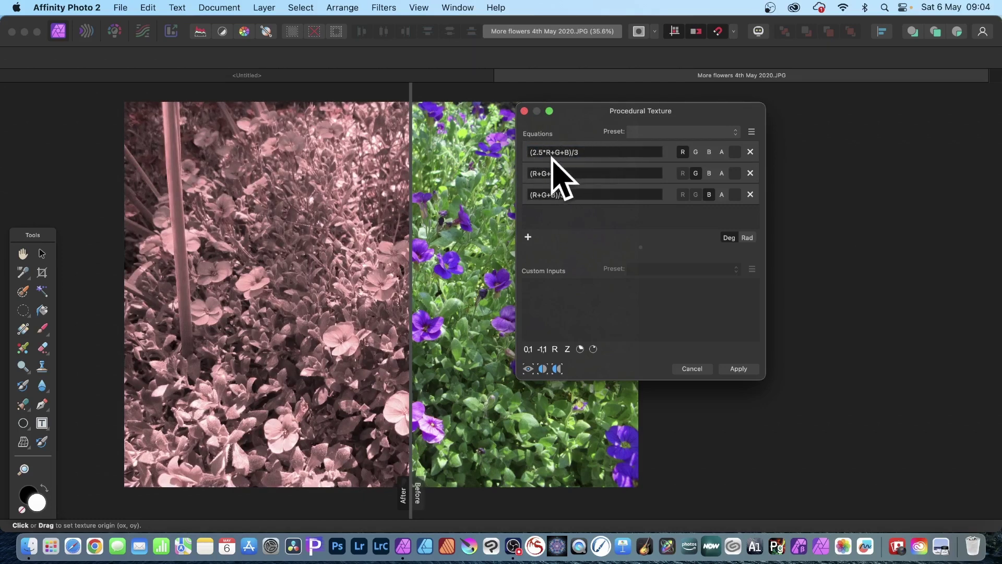
pyautogui.click(533, 173)
pyautogui.write('2.5*')
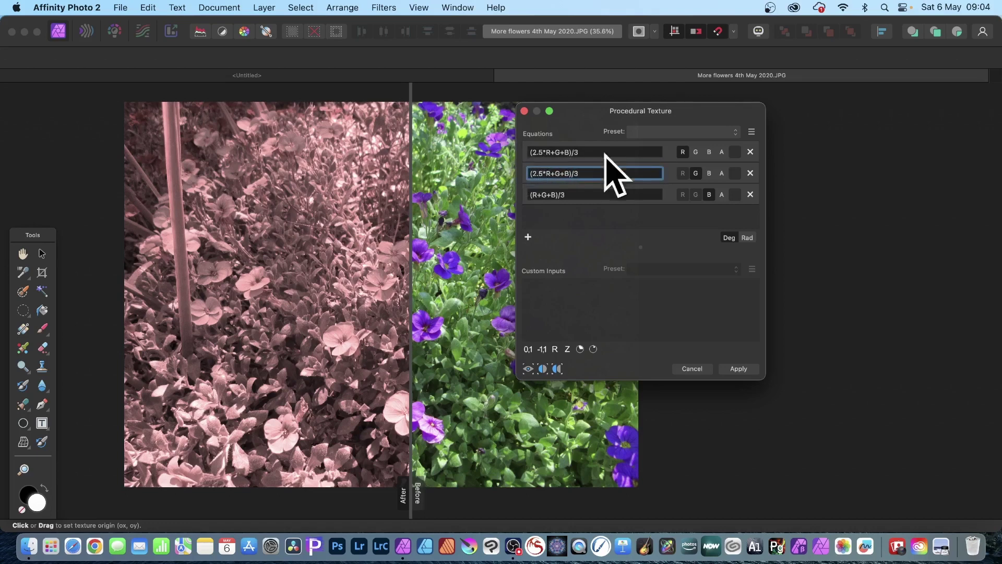
pyautogui.click(532, 194)
pyautogui.write('2.5')
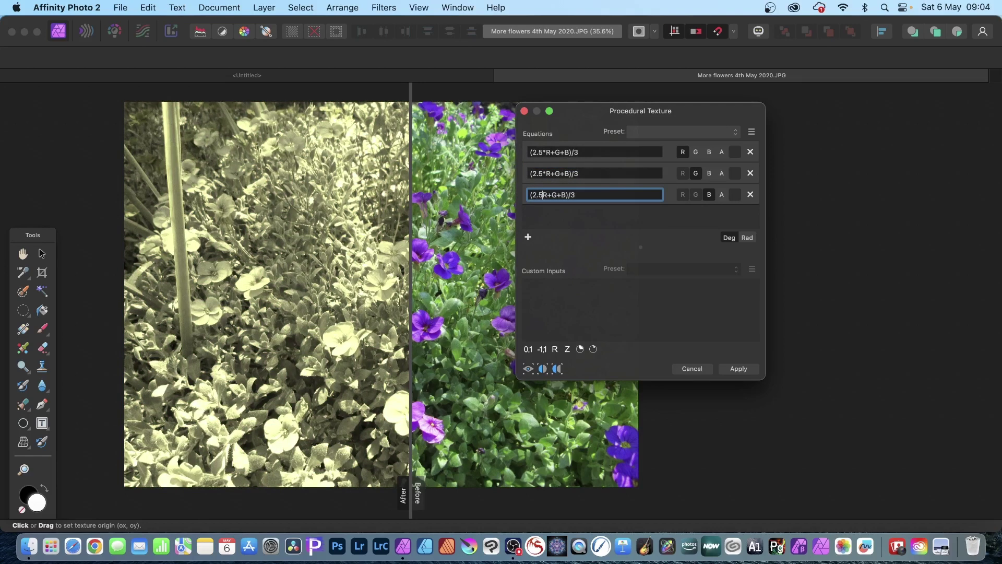
pyautogui.write('*')
pyautogui.press('Return')
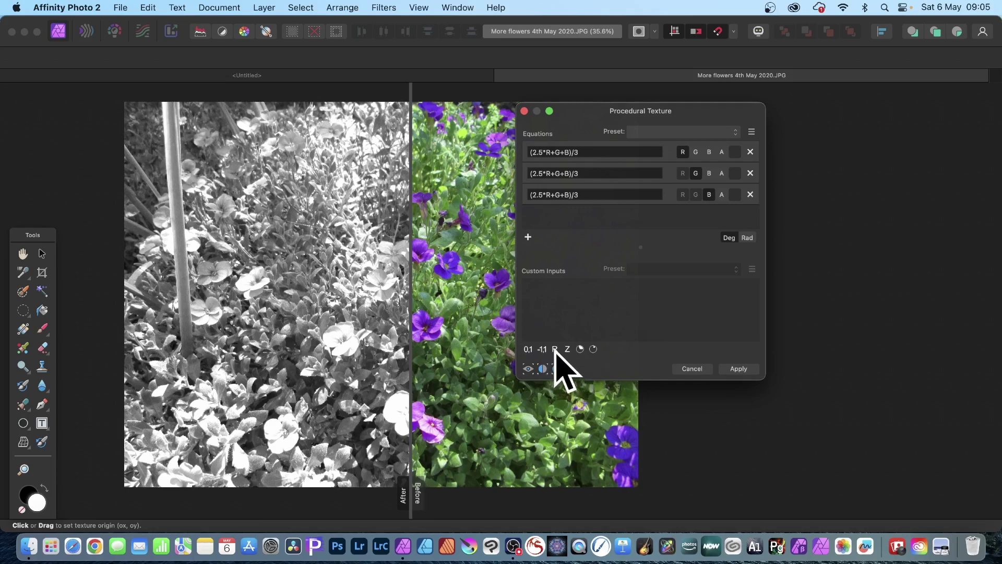
# - Add custom inputs a, b, c and d and enlarge the dialog to show them
pyautogui.click(555, 349)
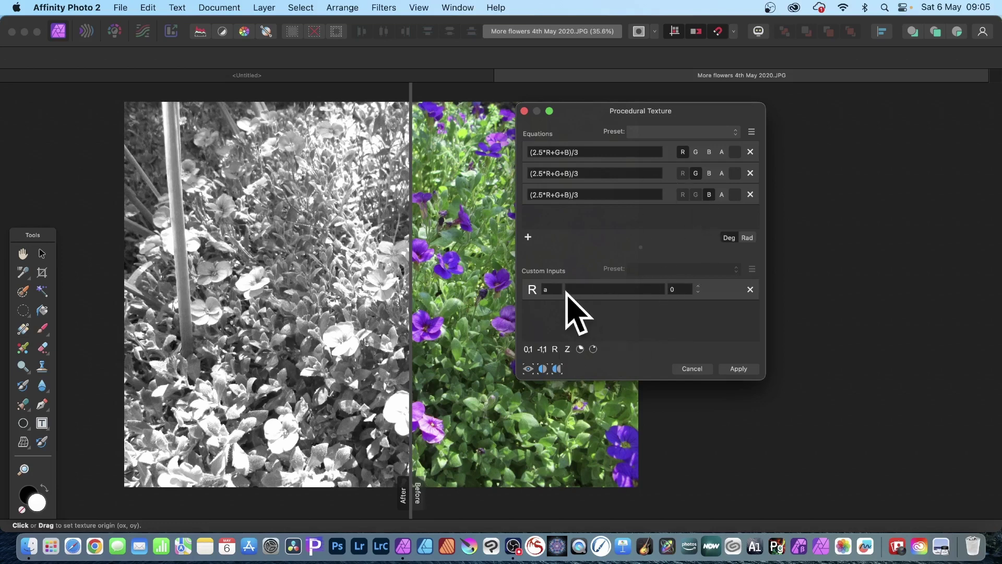
pyautogui.click(555, 349)
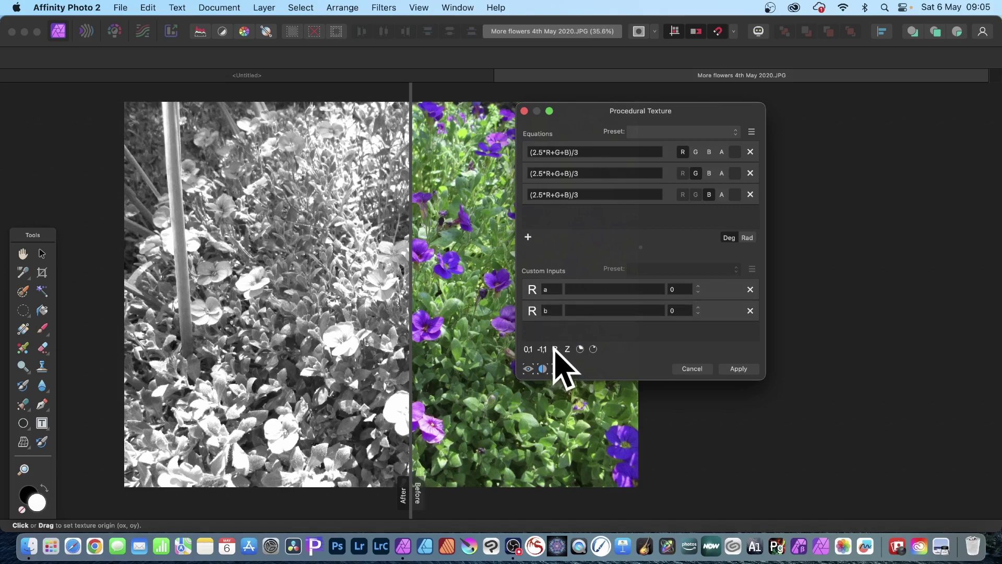
pyautogui.click(555, 350)
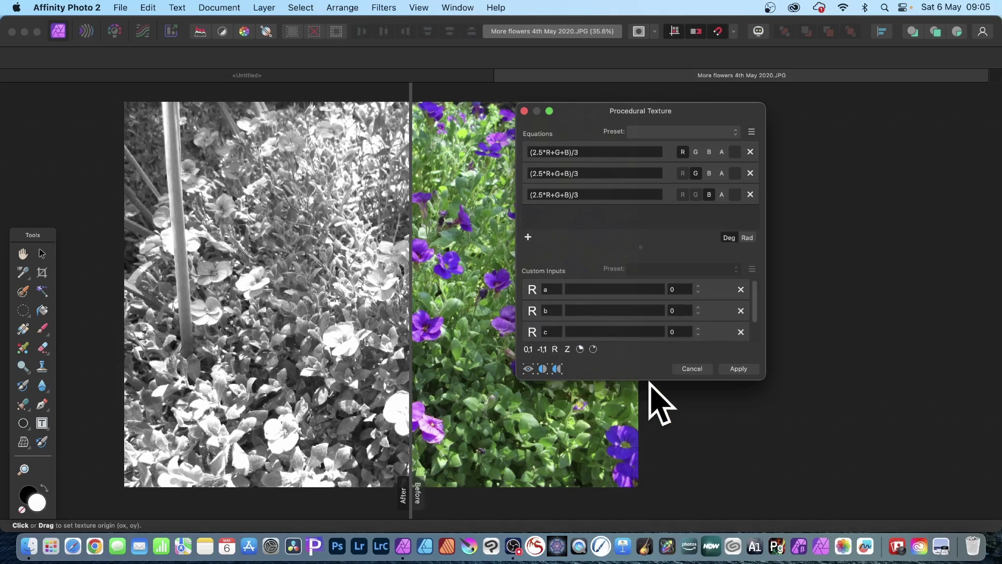
pyautogui.moveTo(646, 380); pyautogui.dragTo(641, 461)
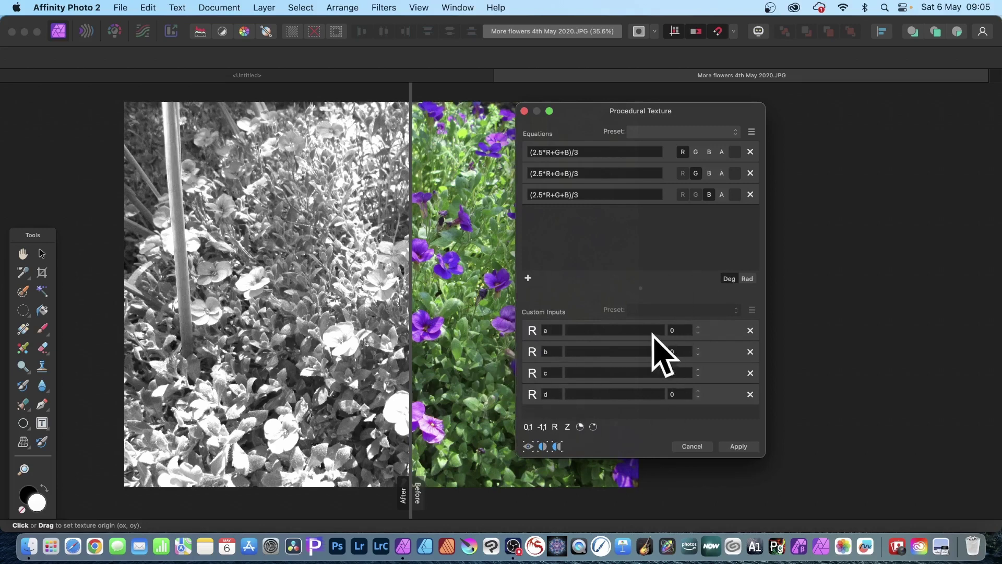
# - Set custom inputs a, b, c and d to 1
pyautogui.click(682, 330)
pyautogui.click(681, 350)
pyautogui.click(679, 373)
pyautogui.write('1')
pyautogui.press('Tab')
pyautogui.write('1')
pyautogui.press('Return')
# - Start removing the 2.5 multiplier from the red equation
pyautogui.click(552, 152)
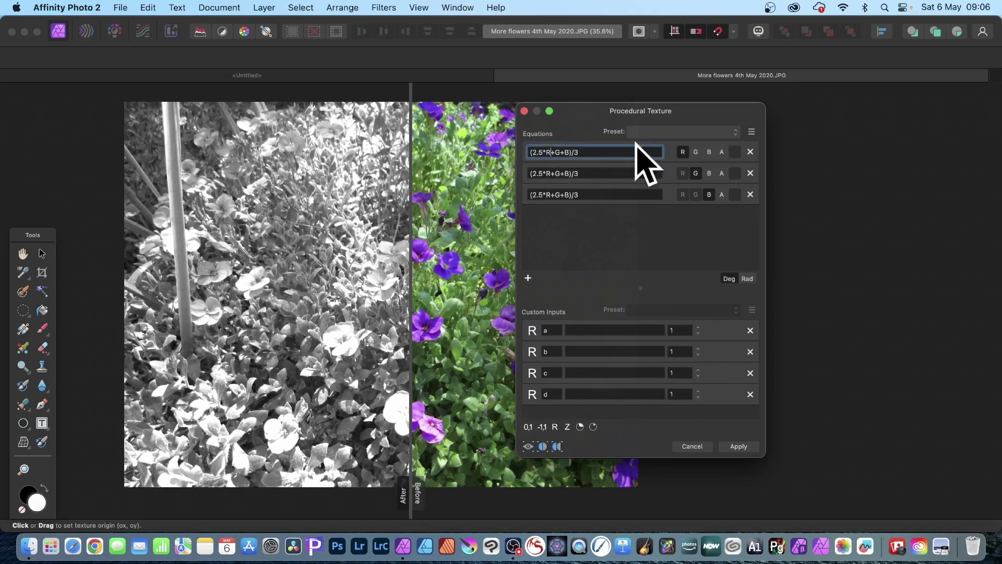
pyautogui.click(543, 152)
pyautogui.press('BackSpace')
pyautogui.press('BackSpace')
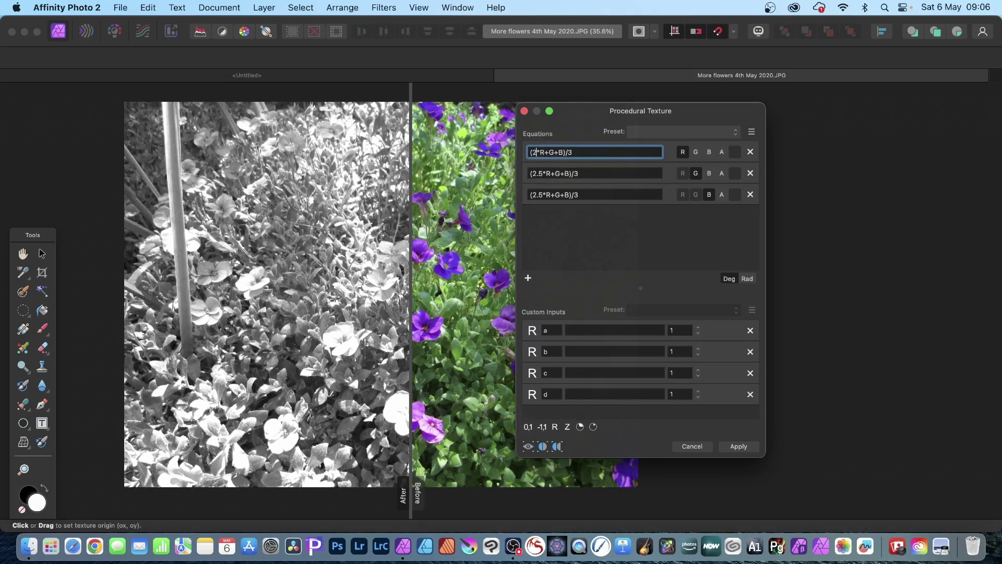
# - Replace the 2.5 multiplier with custom input a in each of the three equations
pyautogui.write('a')
pyautogui.click(545, 174)
pyautogui.moveTo(545, 175); pyautogui.dragTo(528, 172)
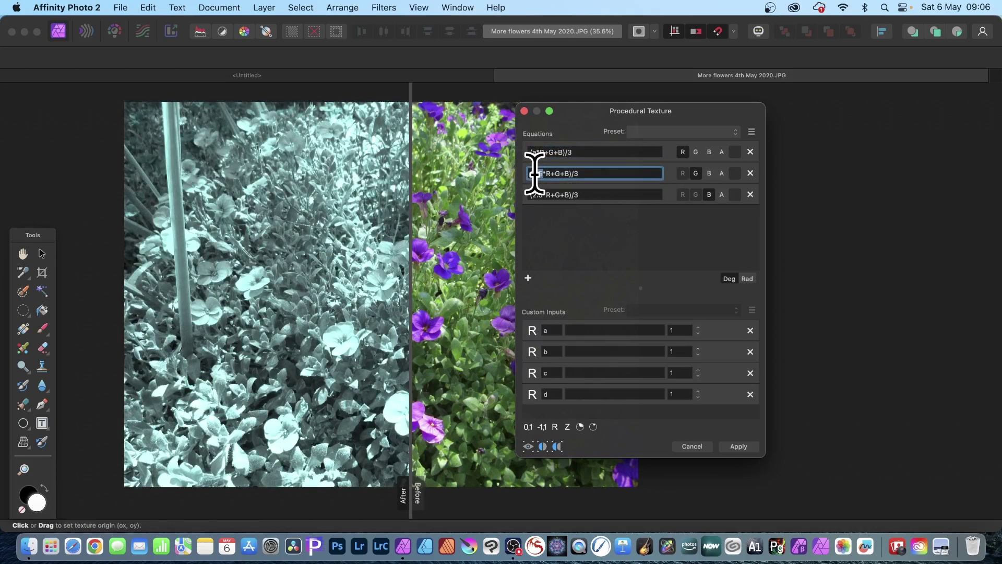
pyautogui.write('a')
pyautogui.moveTo(544, 195); pyautogui.dragTo(530, 194)
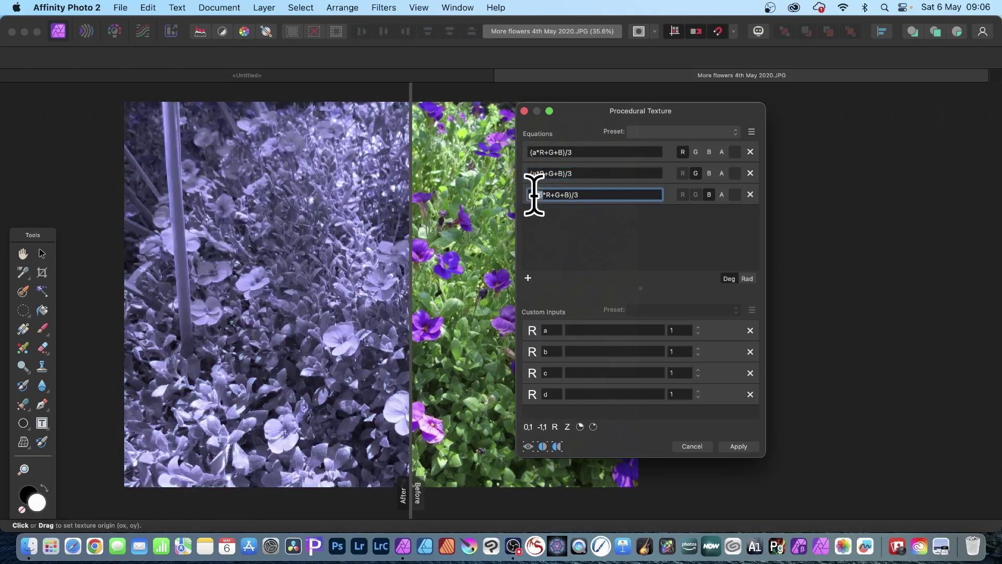
pyautogui.write('a')
pyautogui.press('Return')
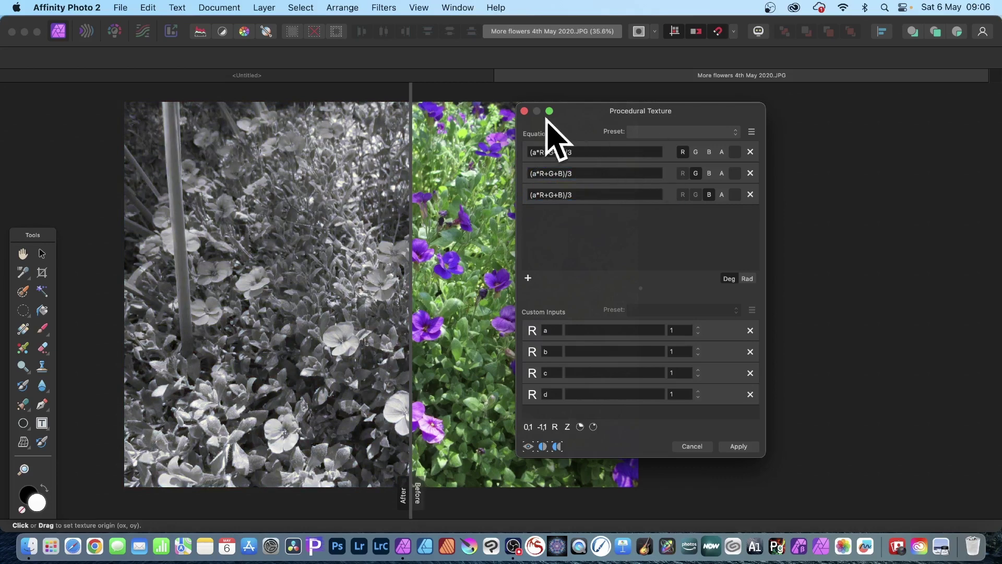
pyautogui.click(548, 152)
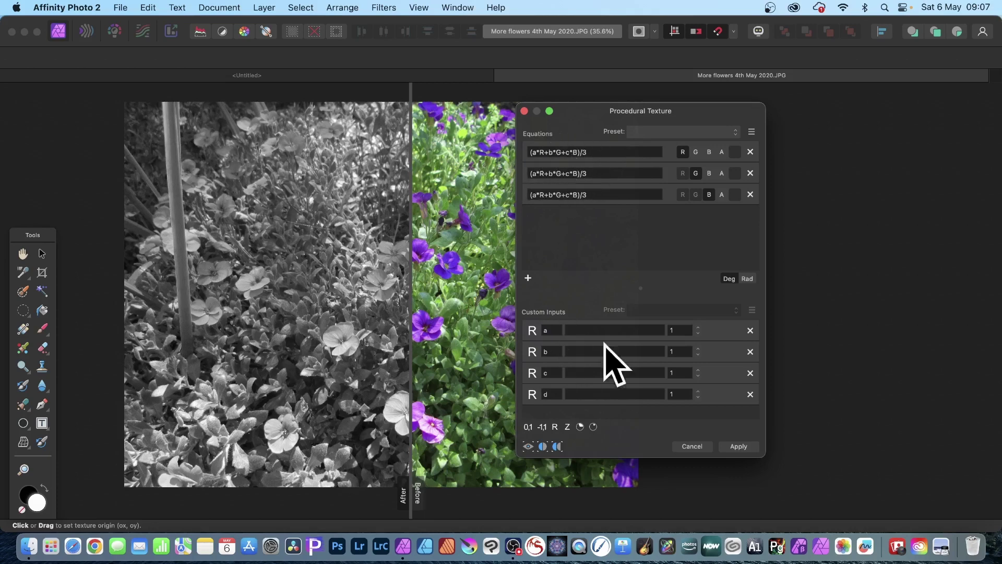
# - Type trial values into custom input b, trying 1.6 and then 2.3
pyautogui.click(677, 352)
pyautogui.write('1')
pyautogui.press('Return')
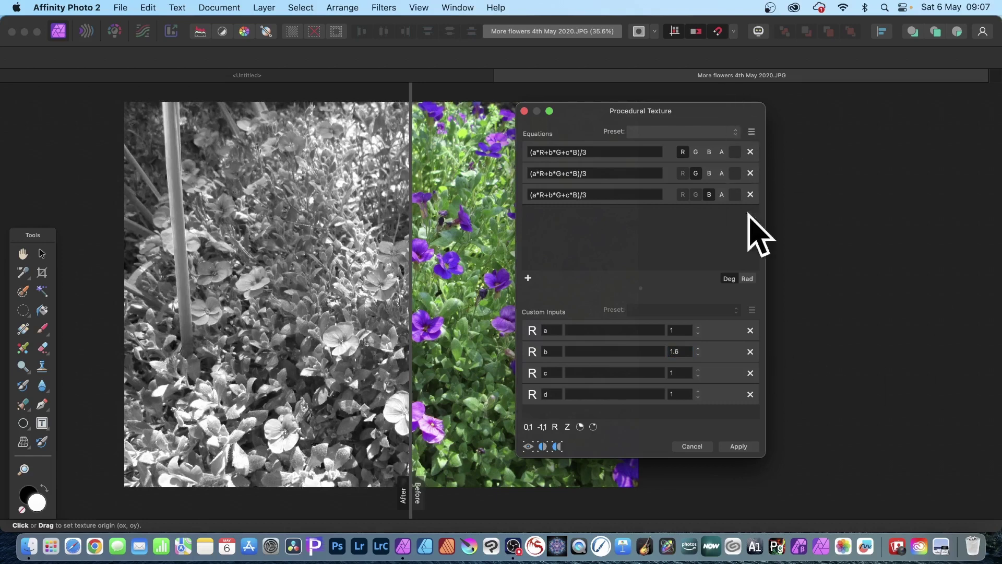
pyautogui.click(679, 351)
pyautogui.press('BackSpace')
pyautogui.press('BackSpace')
pyautogui.press('BackSpace')
pyautogui.press('Return')
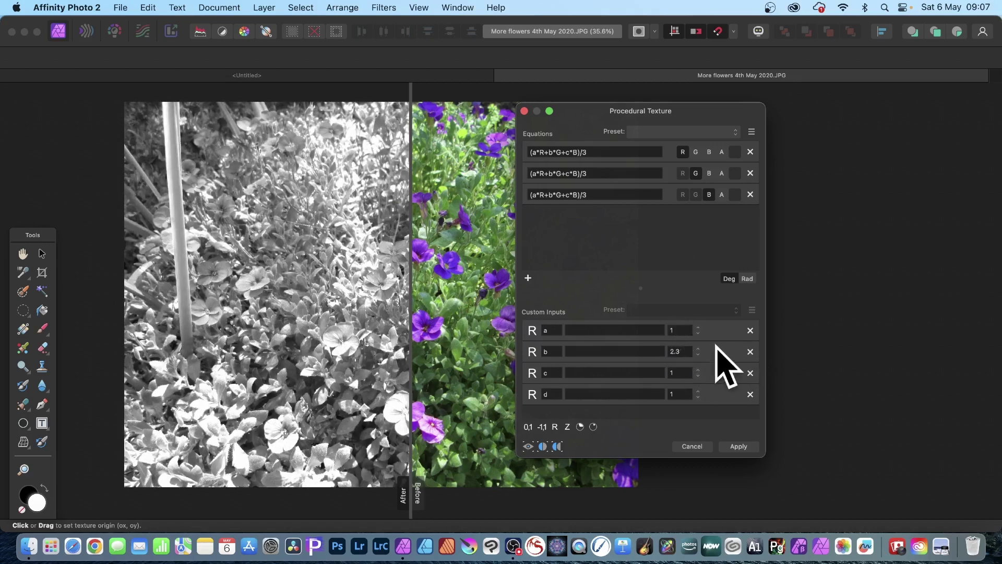
# - Step input b up and down with its arrows, settling on 3.3
pyautogui.click(699, 354)
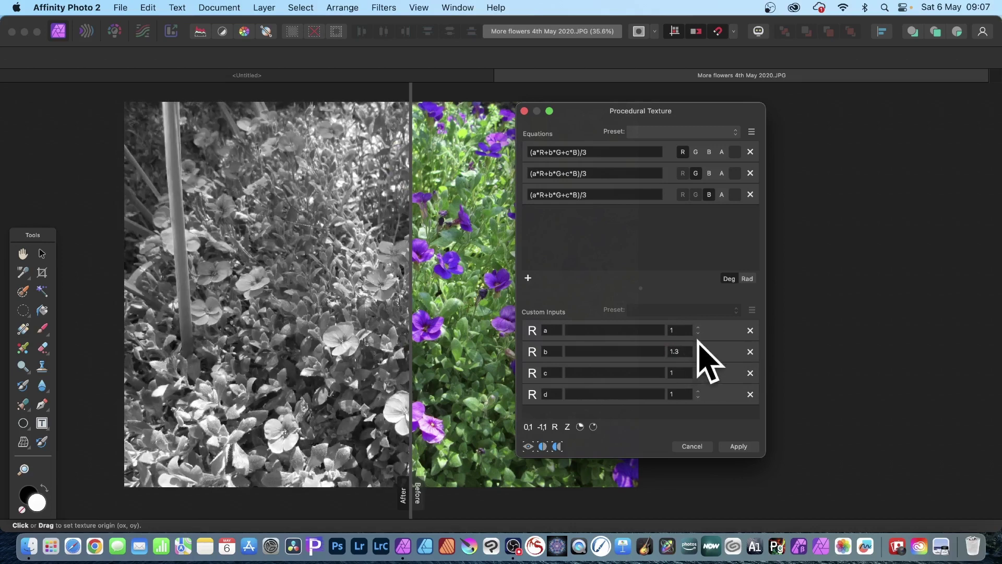
pyautogui.click(698, 348)
pyautogui.click(699, 348)
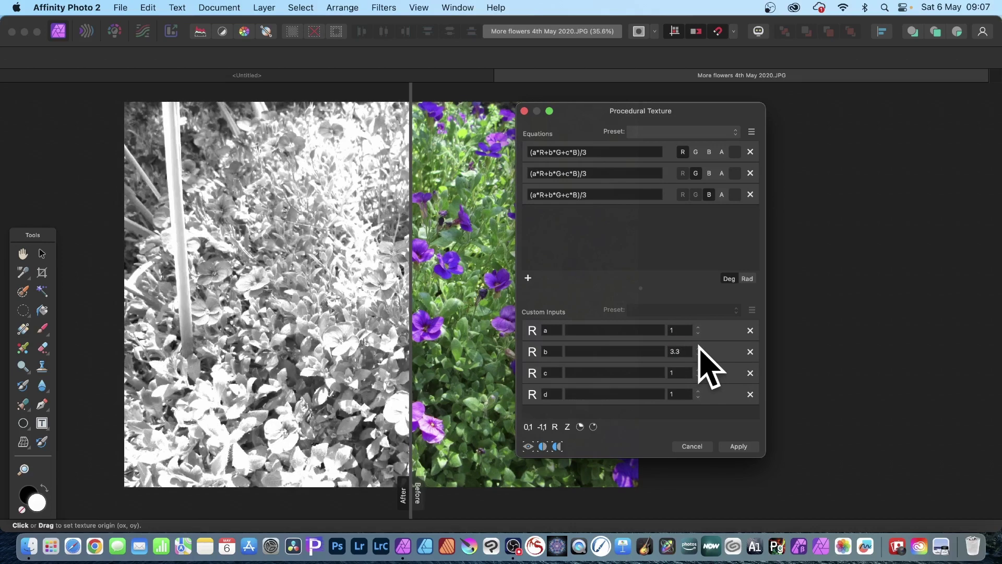
pyautogui.click(699, 348)
pyautogui.click(699, 349)
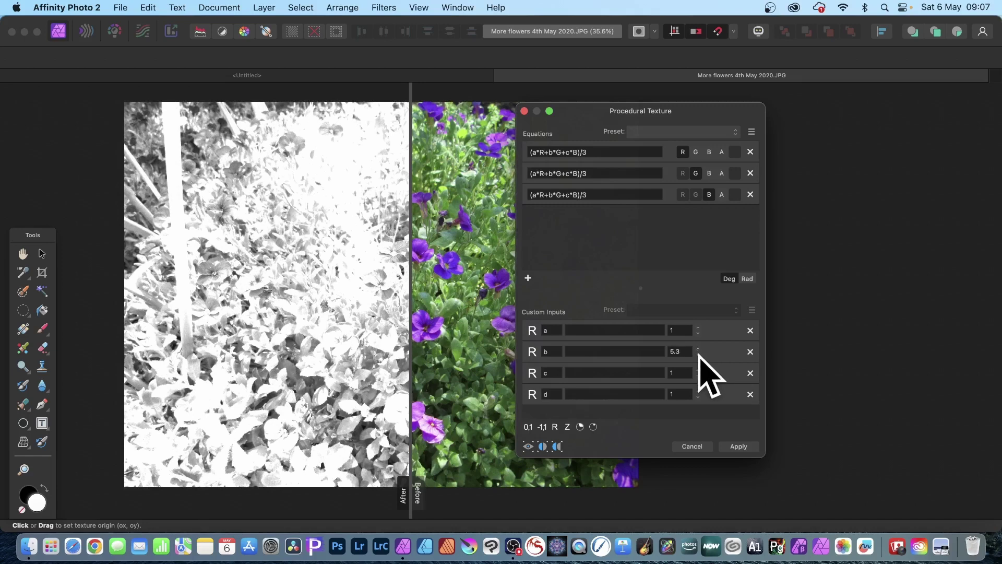
pyautogui.click(698, 355)
pyautogui.click(699, 355)
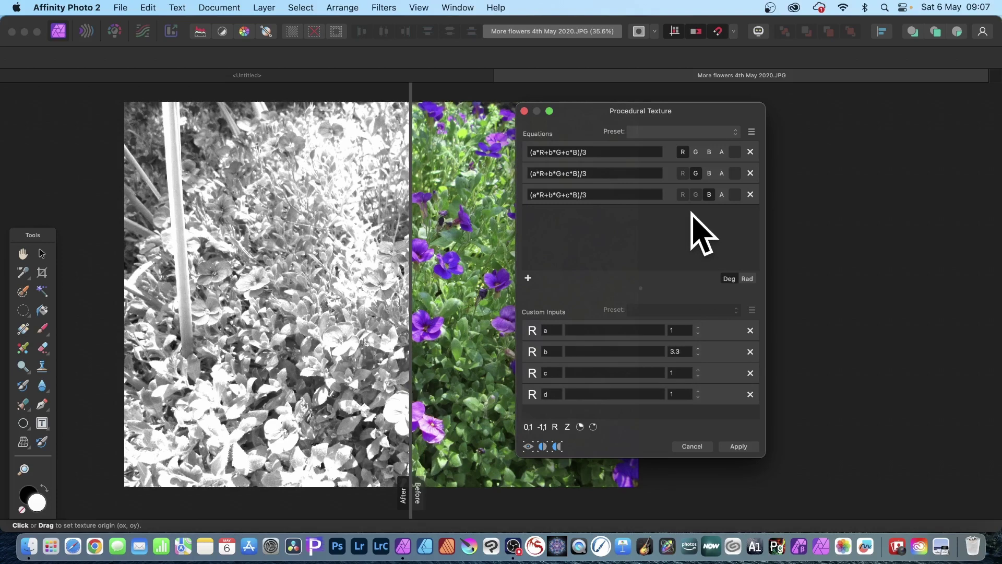
# - Change the divisor from 3 to d in all three equations
pyautogui.click(589, 152)
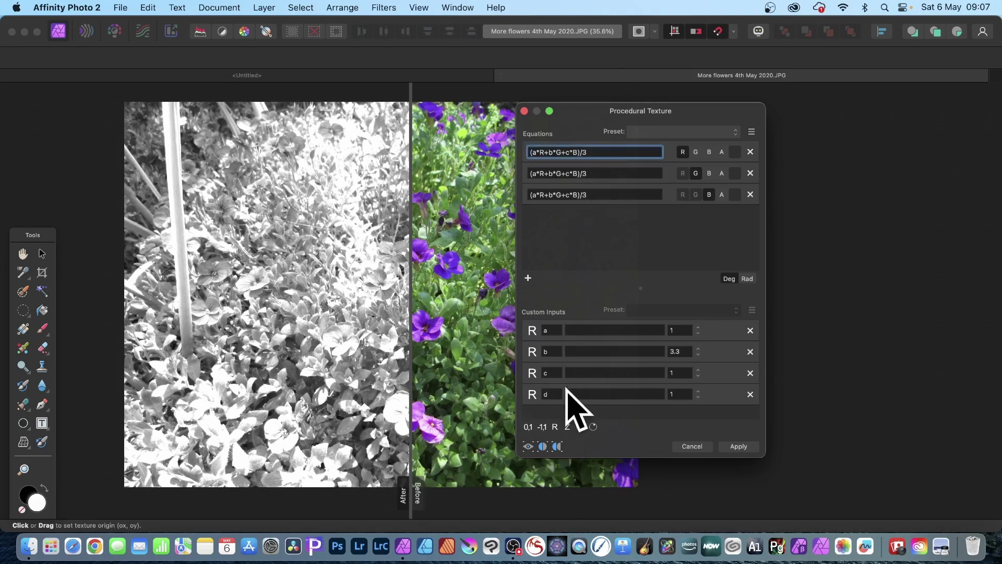
pyautogui.press('BackSpace')
pyautogui.write('d')
pyautogui.click(599, 173)
pyautogui.press('BackSpace')
pyautogui.write('d')
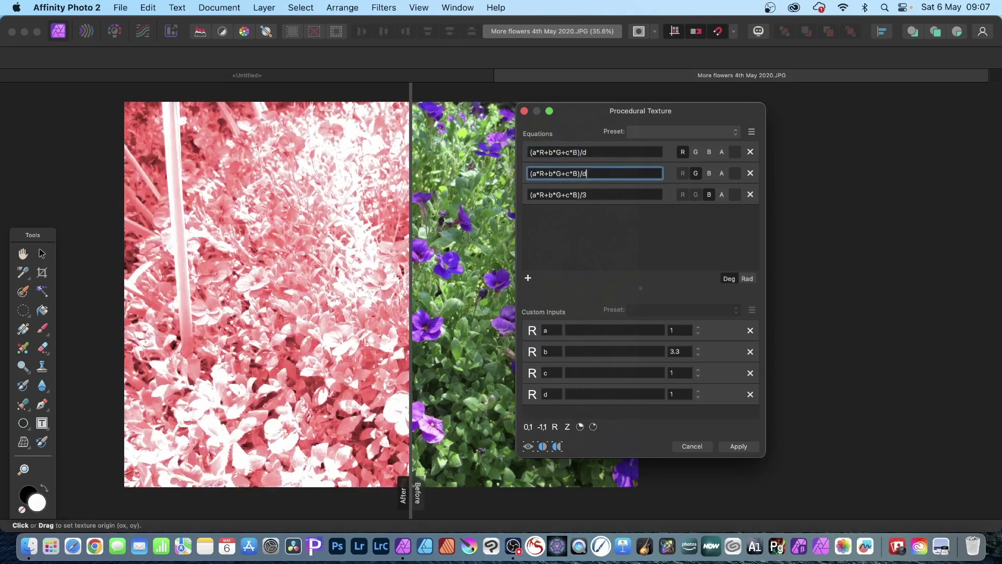
pyautogui.click(609, 193)
pyautogui.press('BackSpace')
pyautogui.write('d')
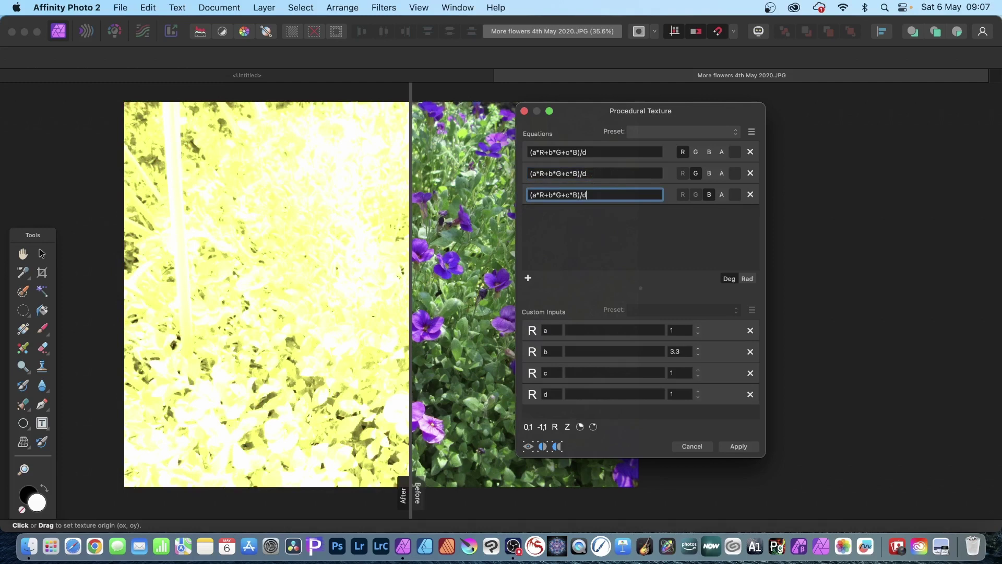
pyautogui.press('Return')
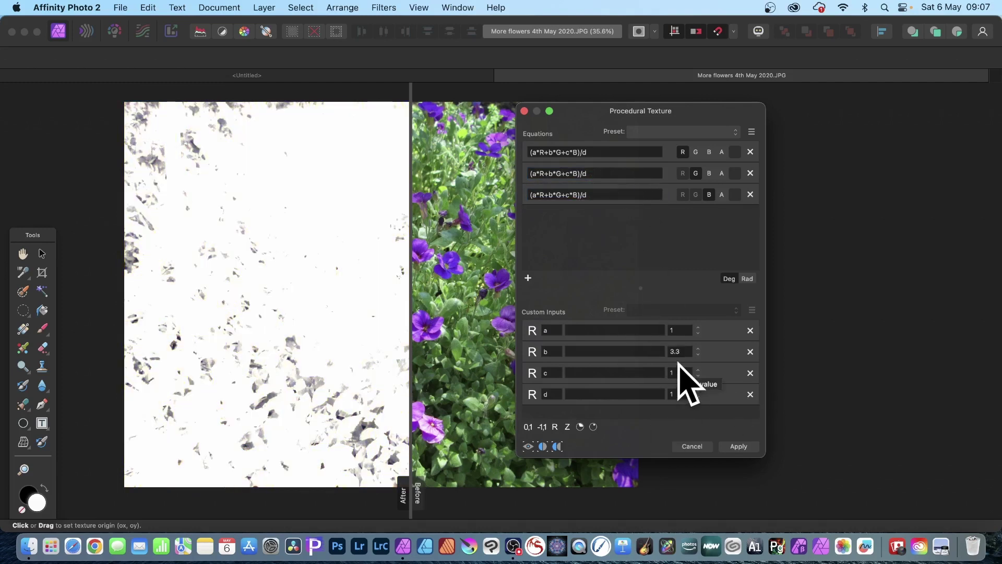
# - Set custom input d to 20, after trying 3 and 12
pyautogui.click(680, 394)
pyautogui.write('3')
pyautogui.press('Return')
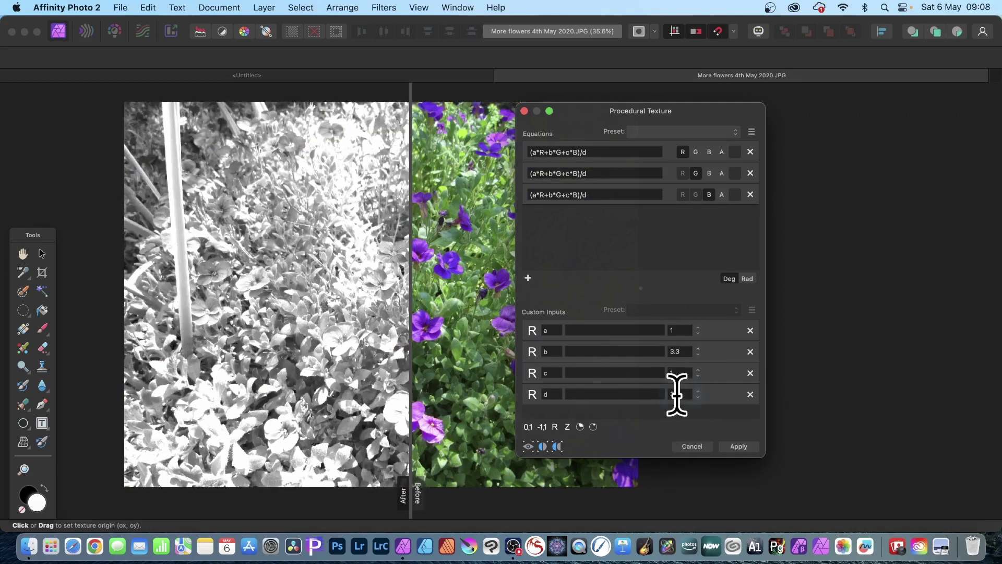
pyautogui.write('12')
pyautogui.press('Return')
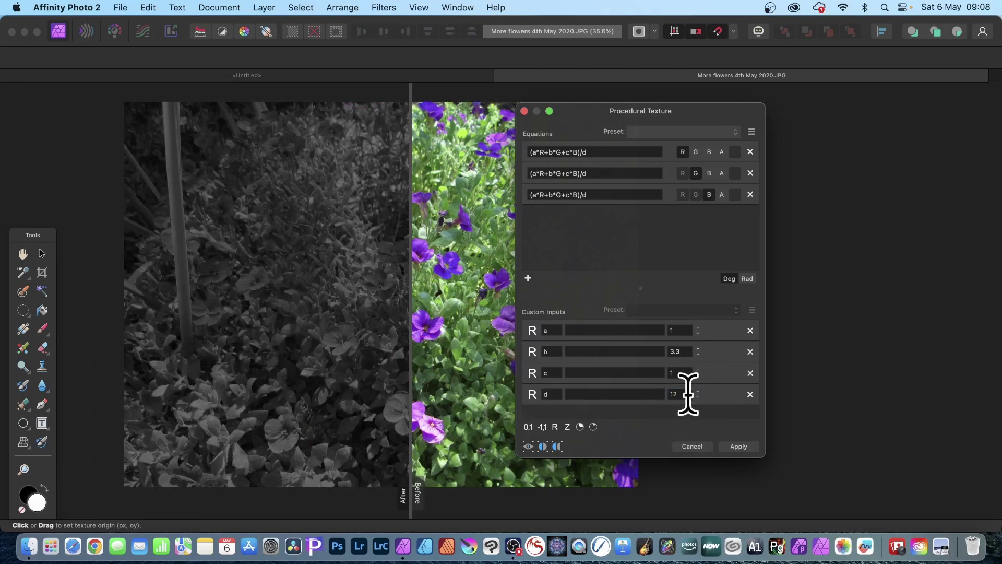
pyautogui.doubleClick(685, 393)
pyautogui.write('20')
pyautogui.press('Return')
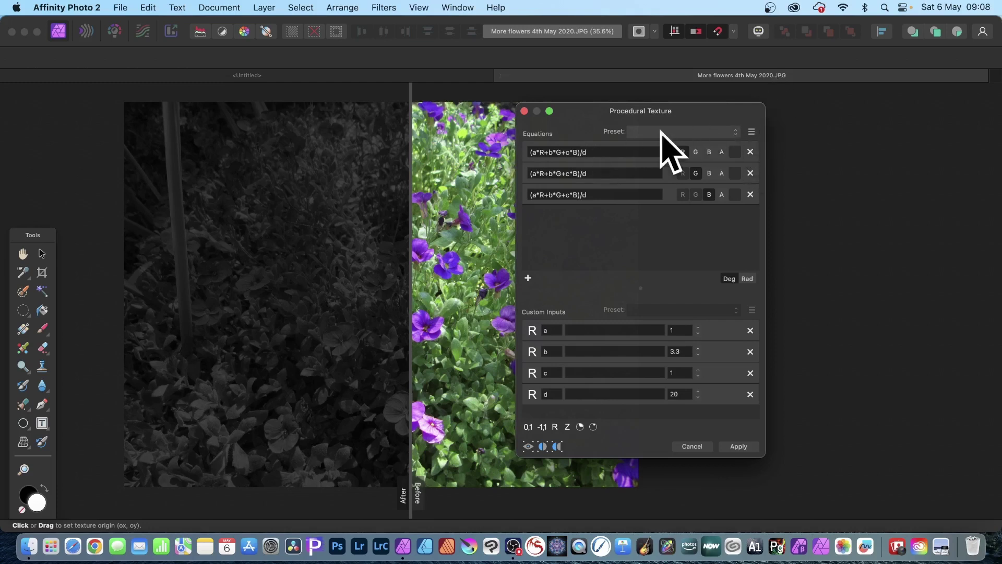
# - Create an equations preset called 'B&W' filed under the Channel adjustments category
pyautogui.click(752, 133)
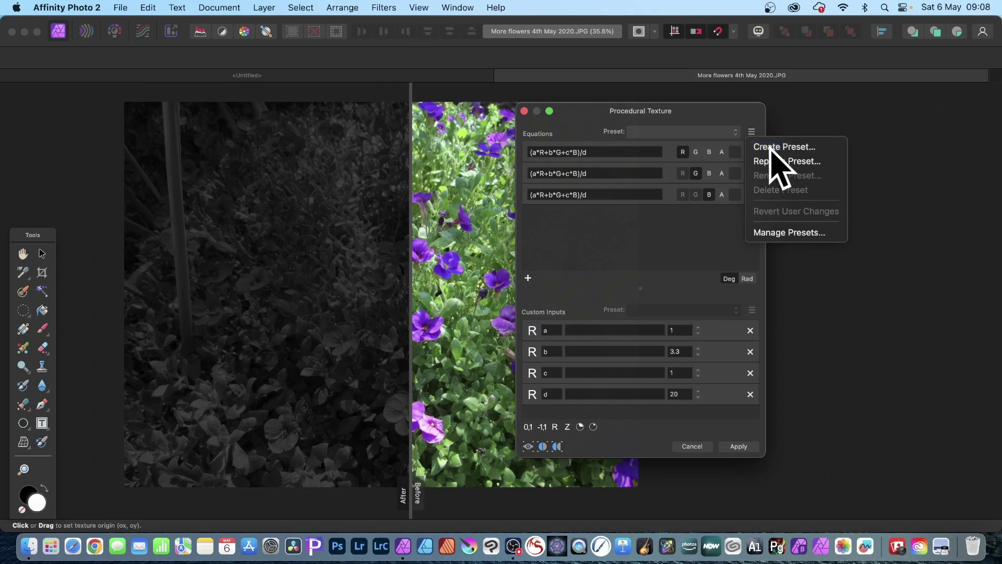
pyautogui.click(777, 149)
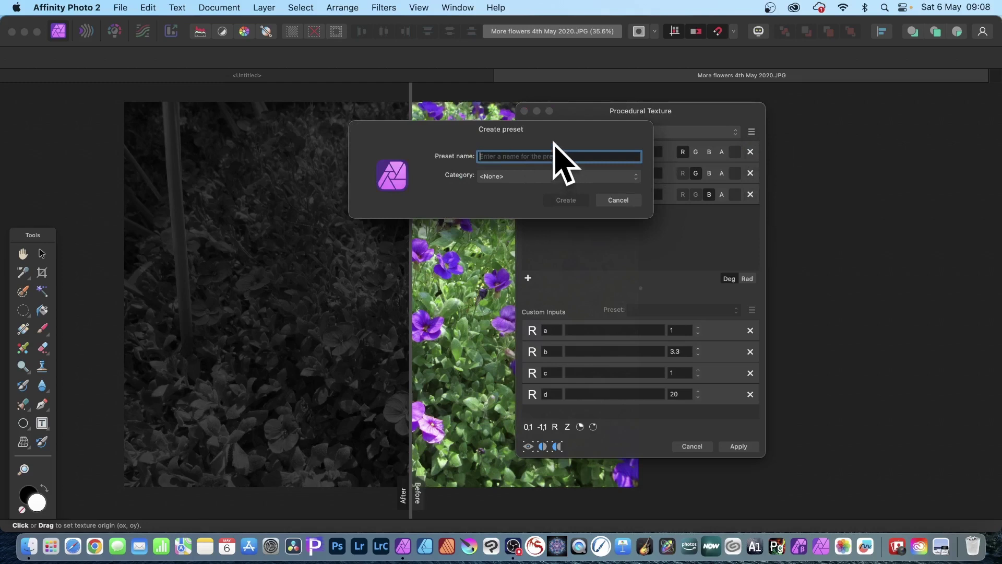
pyautogui.write('B&W')
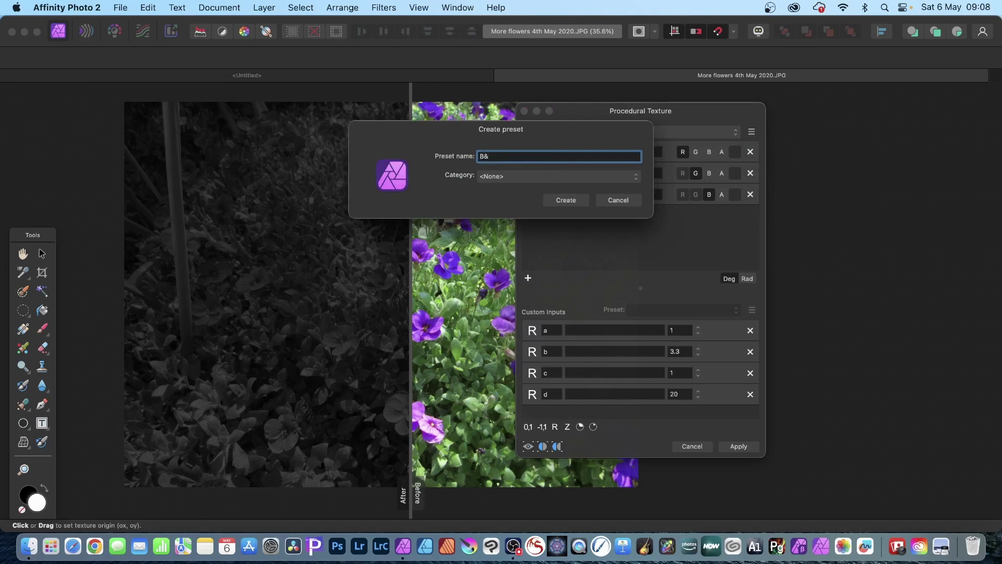
pyautogui.click(517, 178)
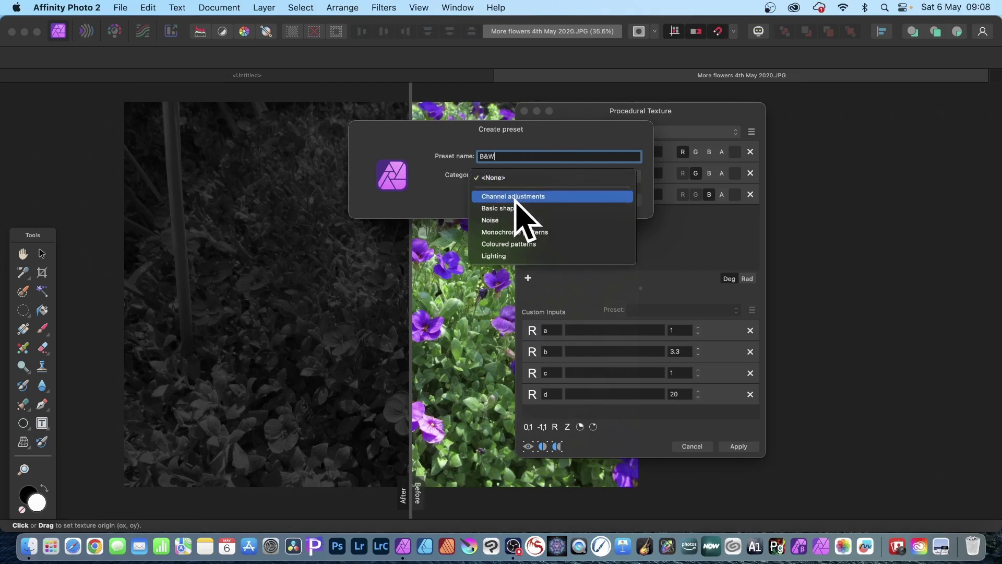
pyautogui.click(515, 199)
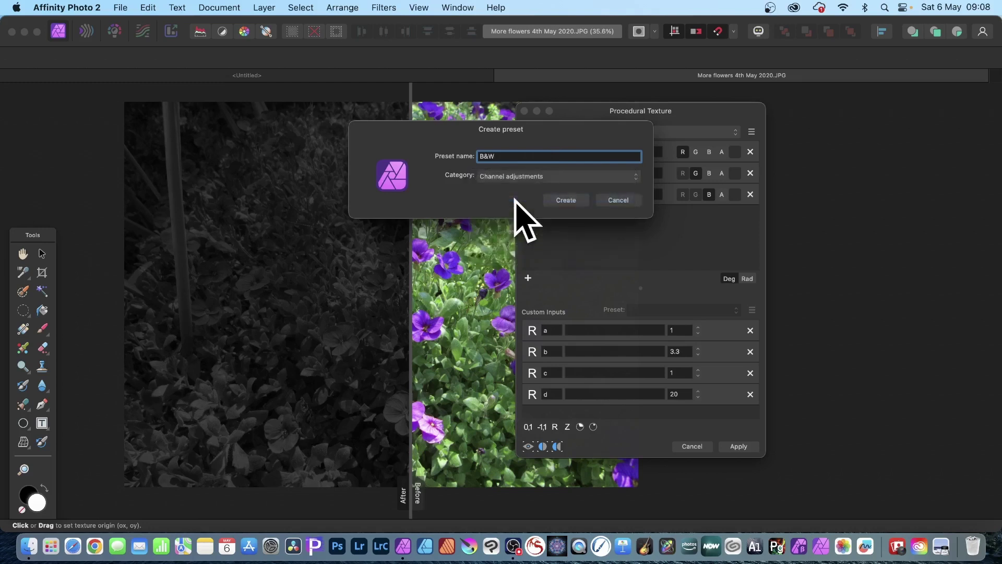
pyautogui.click(567, 200)
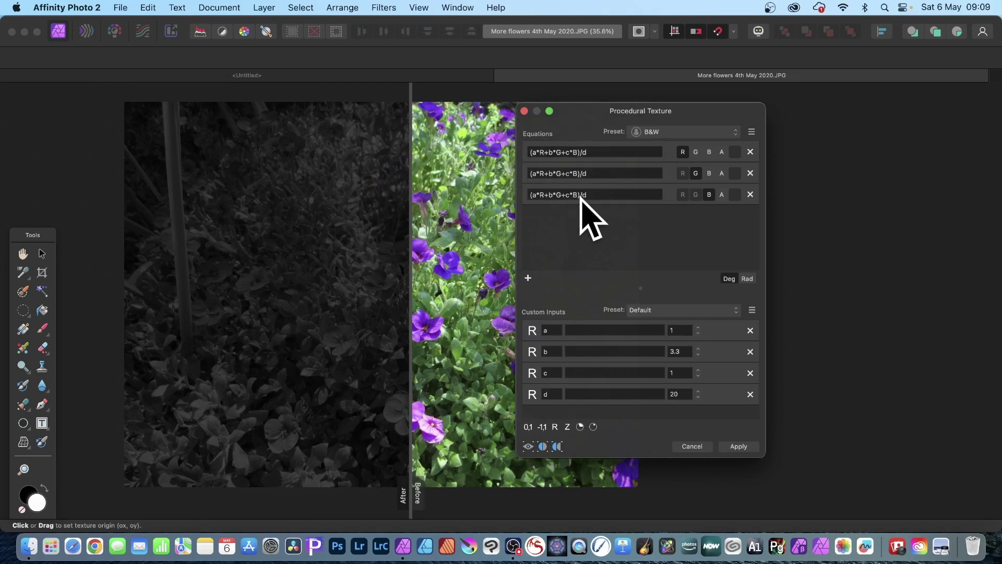
# - Apply the Procedural Texture so the flower photo becomes a dark black-and-white image
pyautogui.click(752, 132)
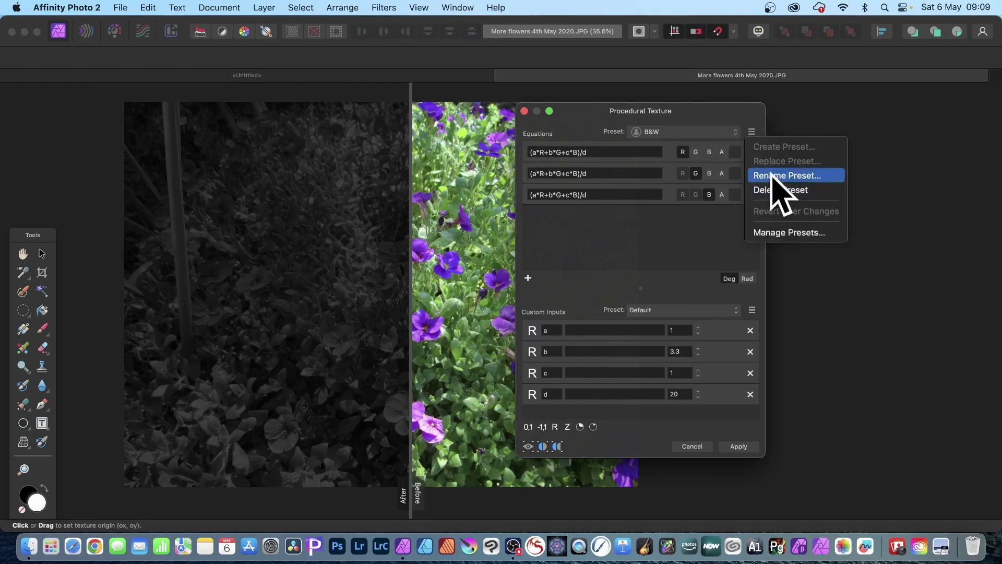
pyautogui.click(608, 115)
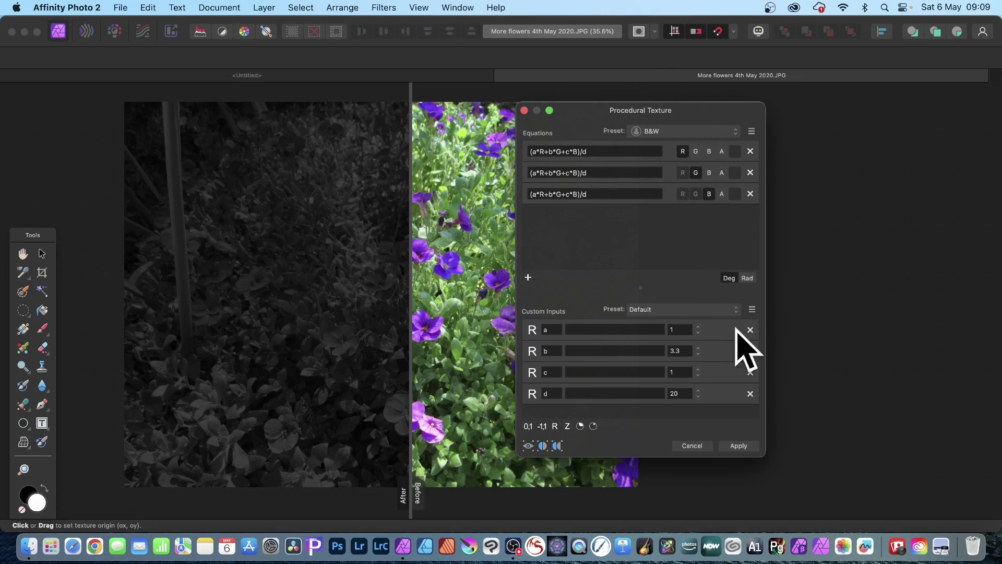
pyautogui.click(752, 449)
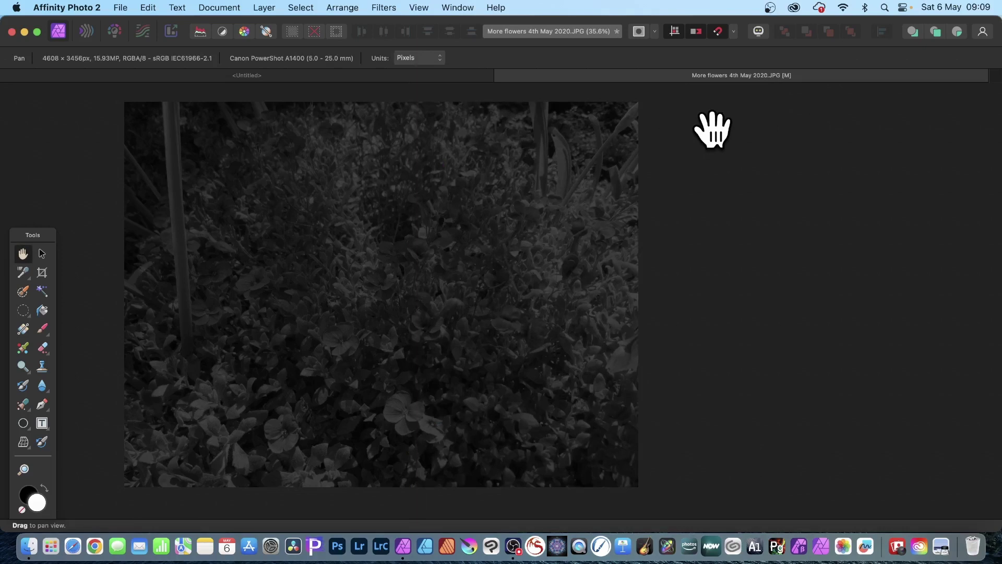
# - Fade the procedural texture to 30% using Divide blend mode, giving a purple photo with green leaves
pyautogui.click(264, 7)
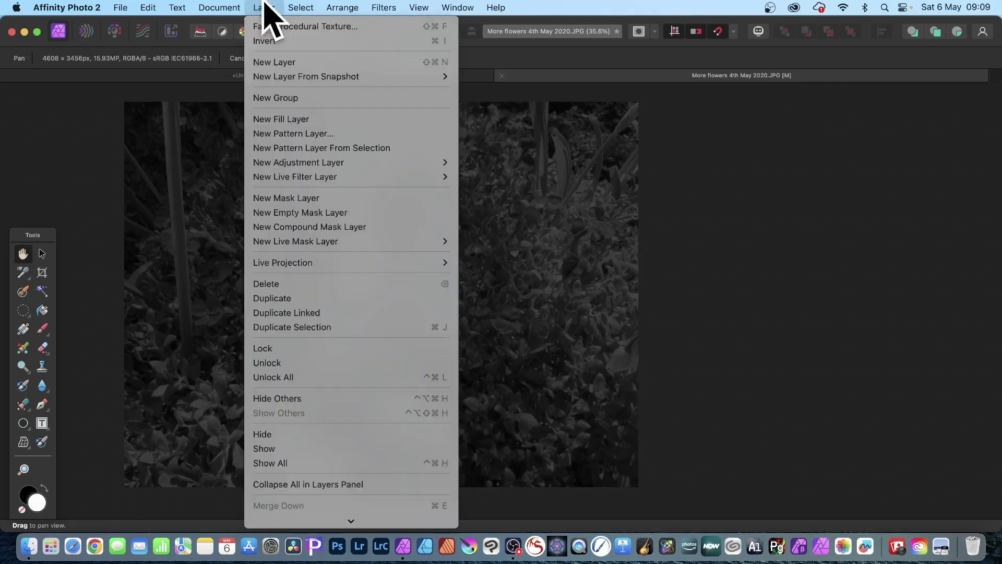
pyautogui.click(273, 26)
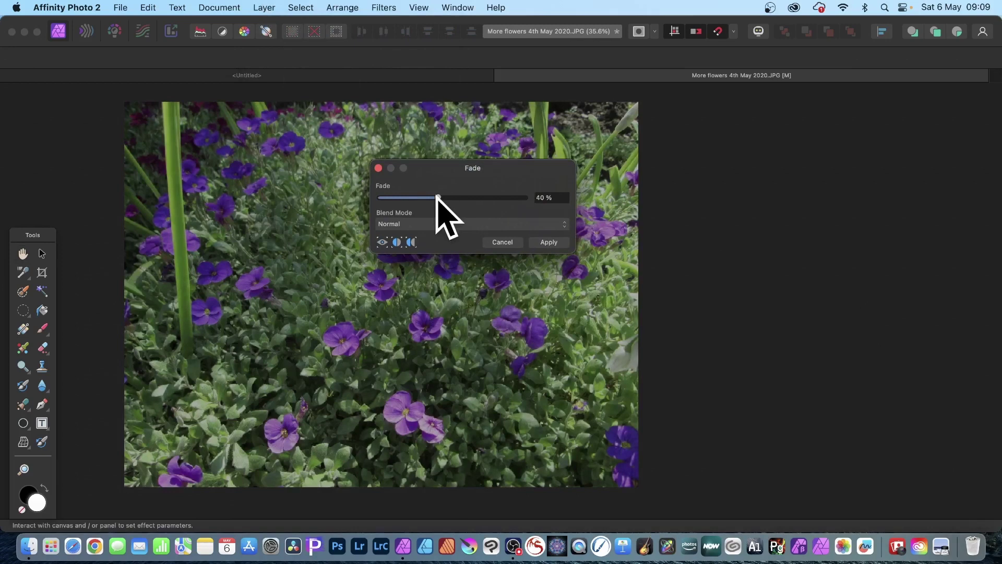
pyautogui.moveTo(438, 197); pyautogui.dragTo(509, 198)
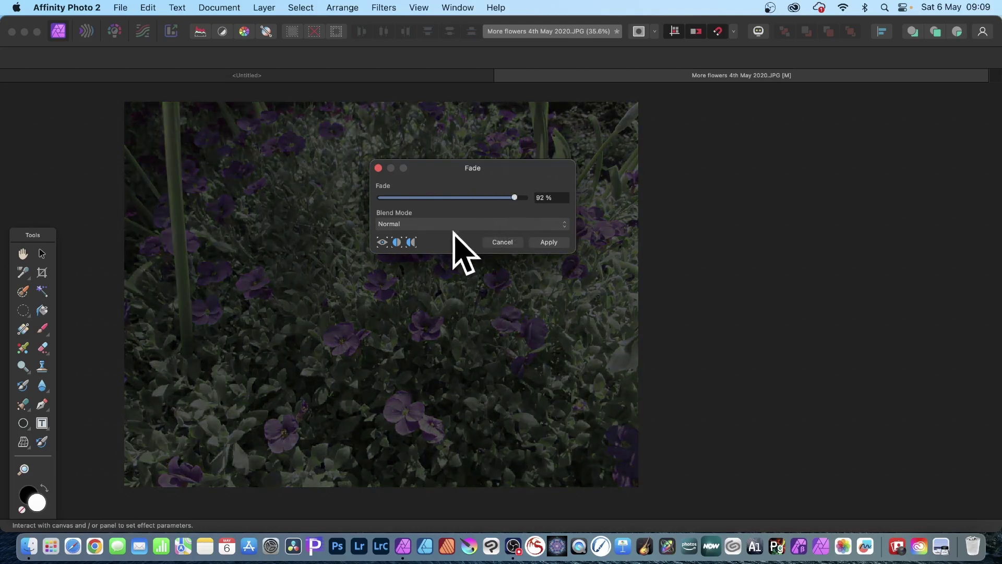
pyautogui.click(453, 229)
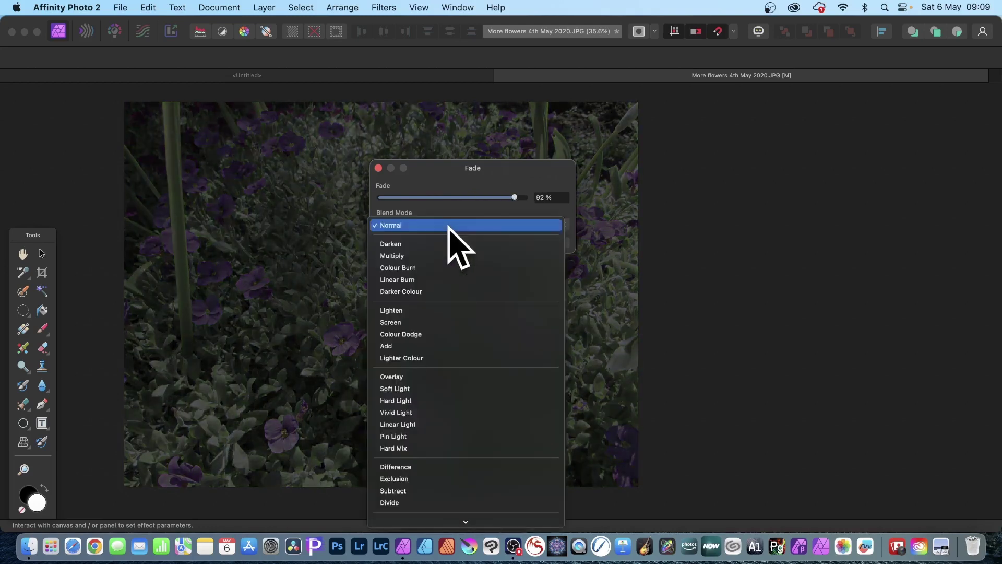
pyautogui.click(415, 334)
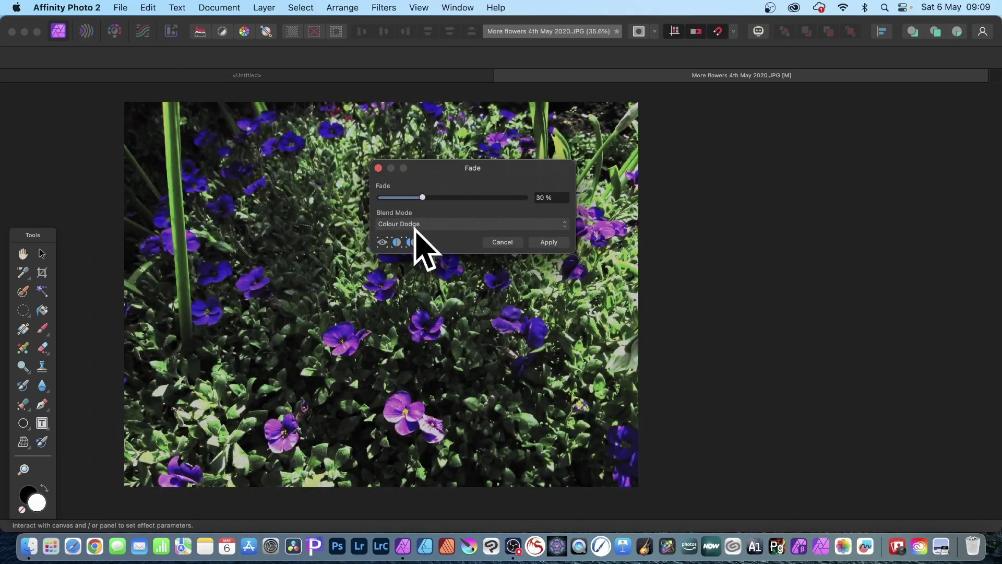
pyautogui.click(418, 226)
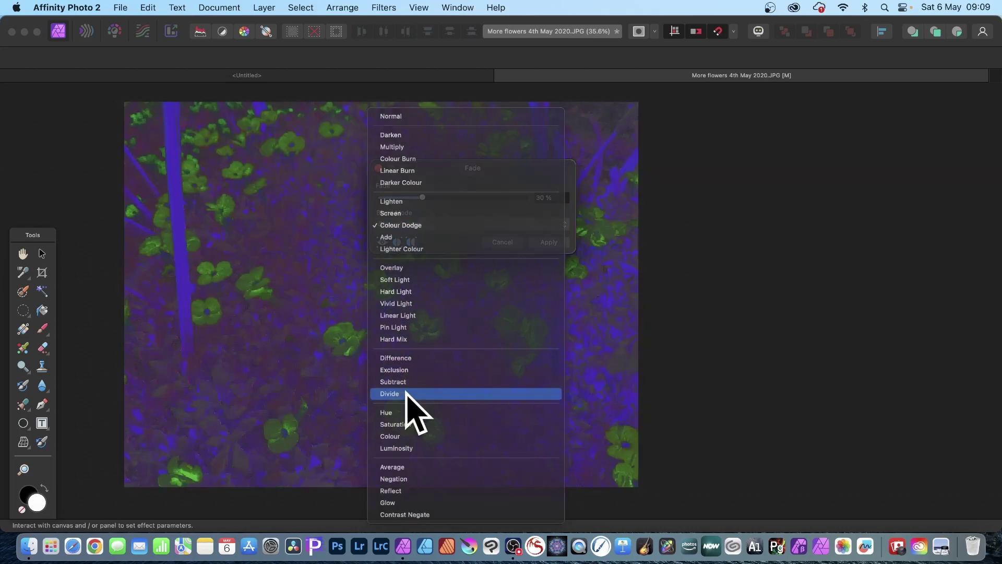
pyautogui.click(404, 393)
pyautogui.click(548, 243)
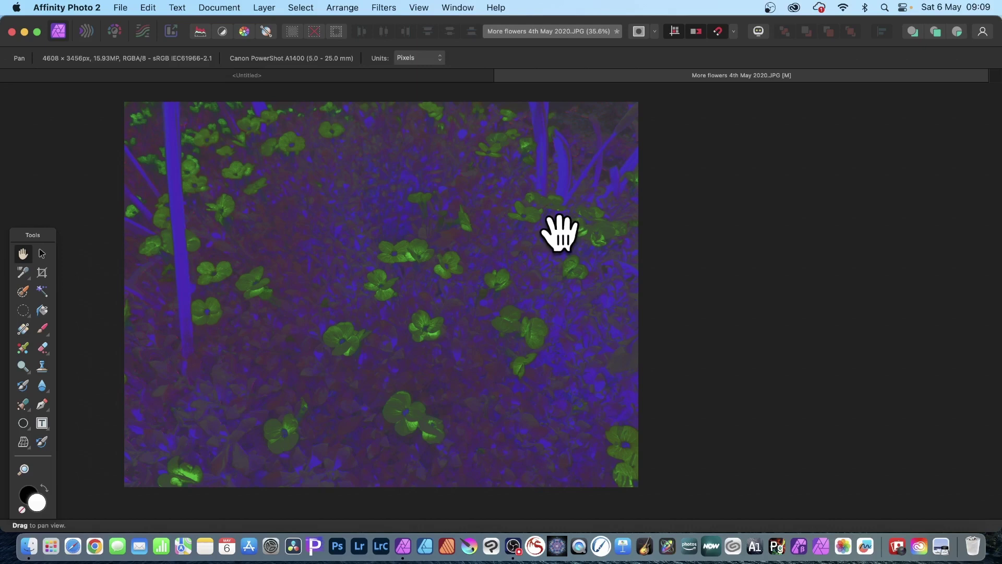
# - Repeat the Procedural Texture filter on the purple-and-green image, turning it almost black
pyautogui.click(389, 8)
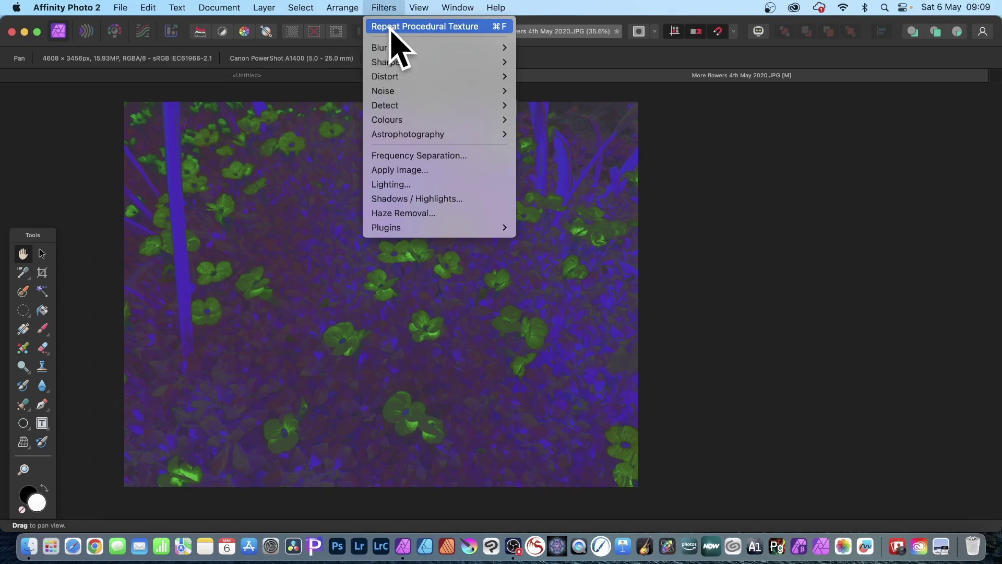
pyautogui.click(391, 27)
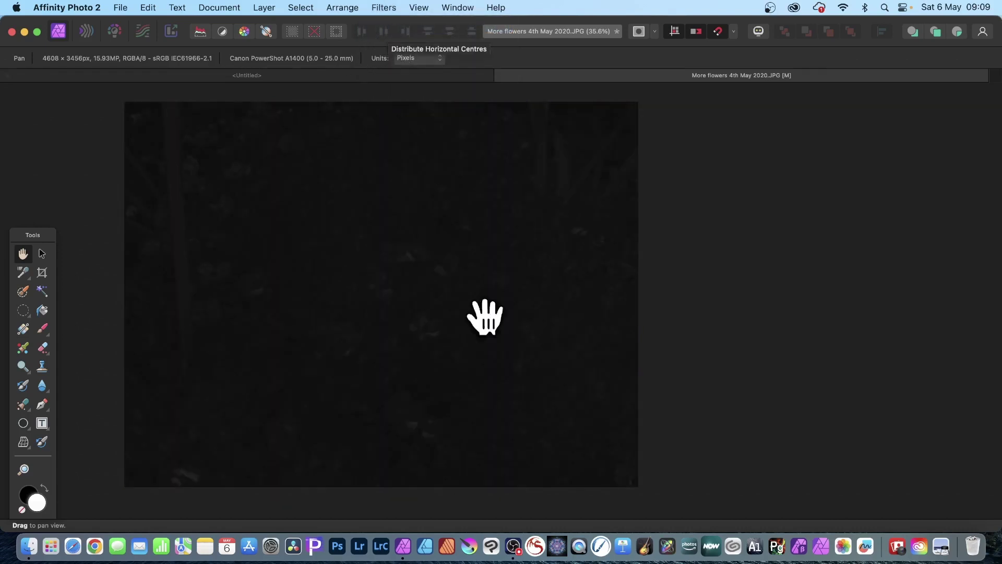